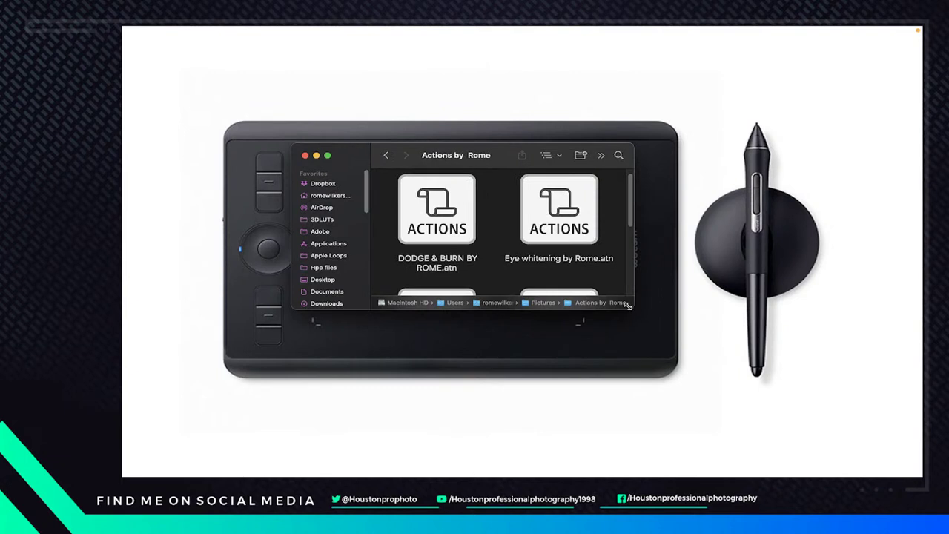
Enlarge the actions folder window and look through the dodge and burn, eye whitening and frequency separation action files
drag(629, 309, 664, 351)
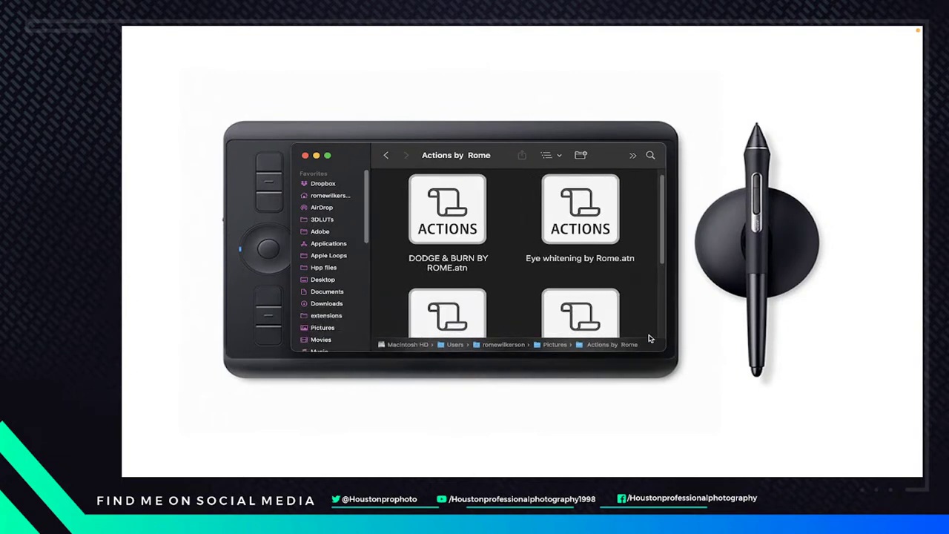
scroll(613, 280, down, 5)
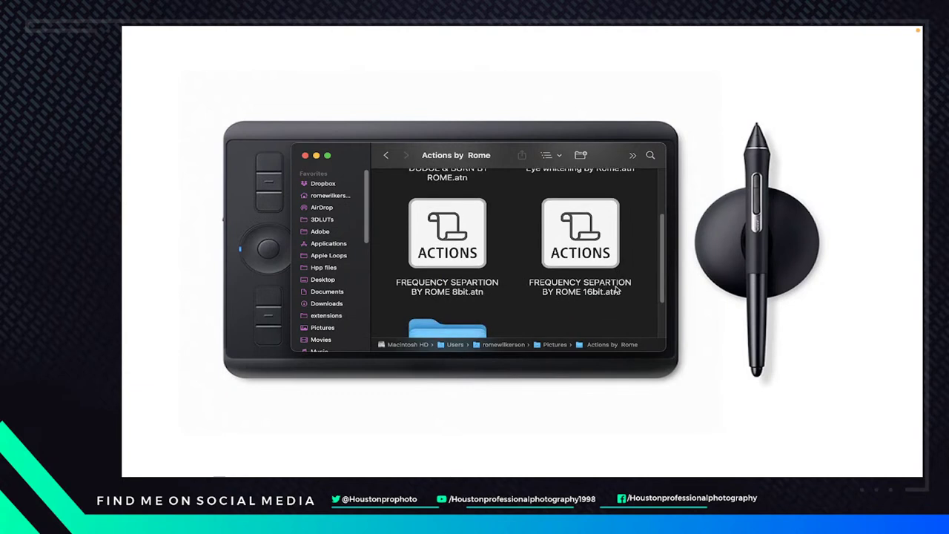
scroll(615, 311, up, 3)
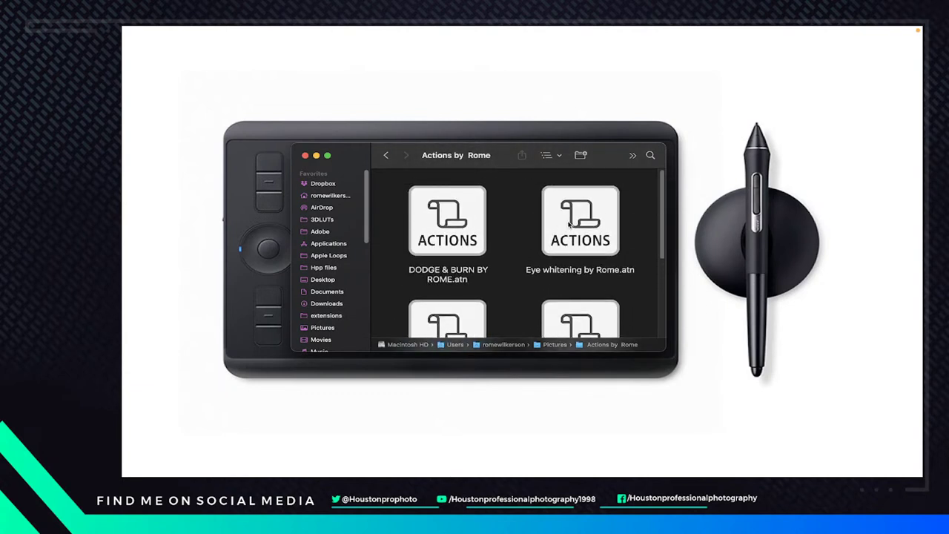
scroll(539, 242, down, 5)
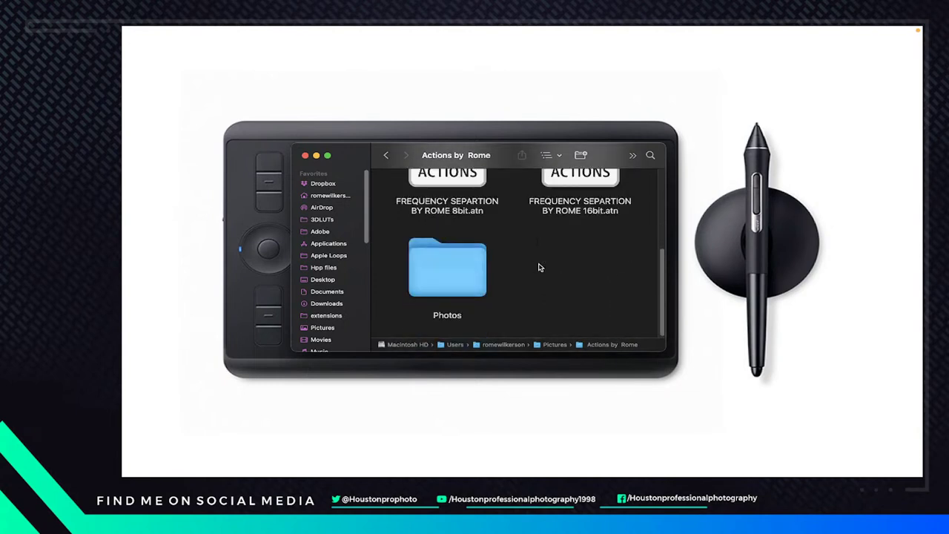
Open the Photos folder, look through the practice pictures, and minimize the window
double_click(437, 273)
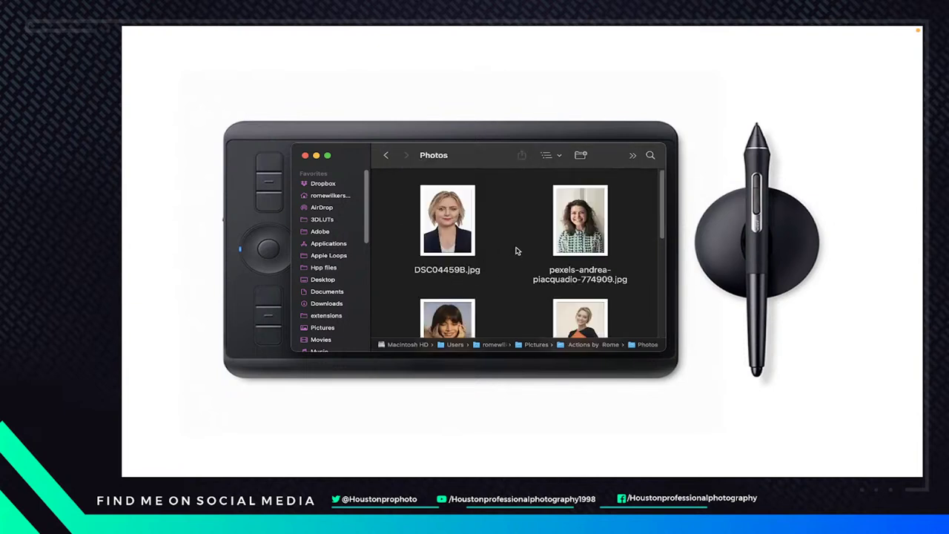
scroll(500, 304, down, 5)
scroll(508, 327, up, 5)
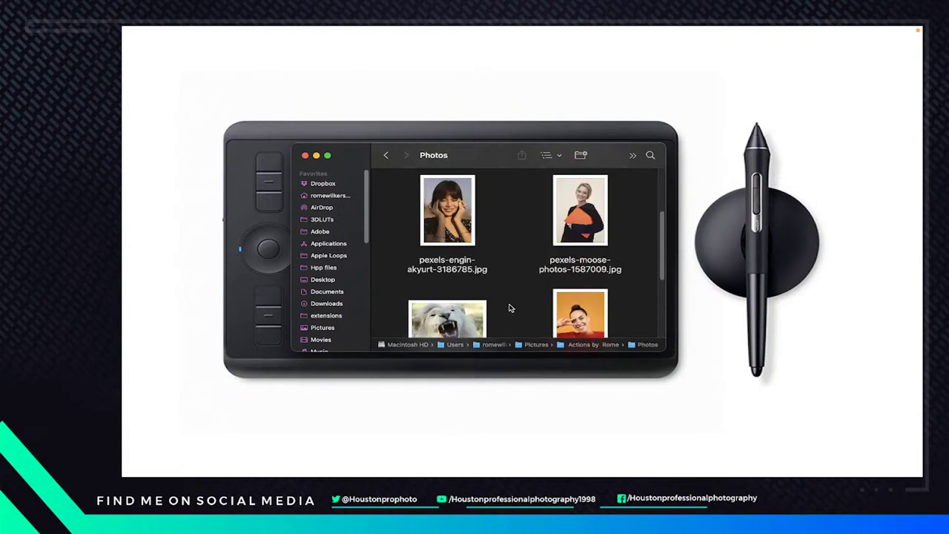
scroll(510, 308, down, 10)
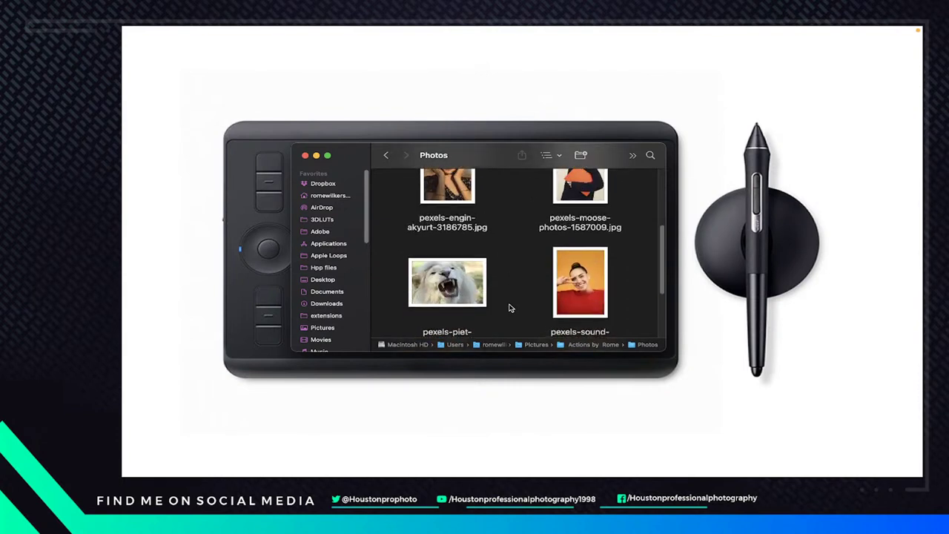
scroll(509, 308, up, 10)
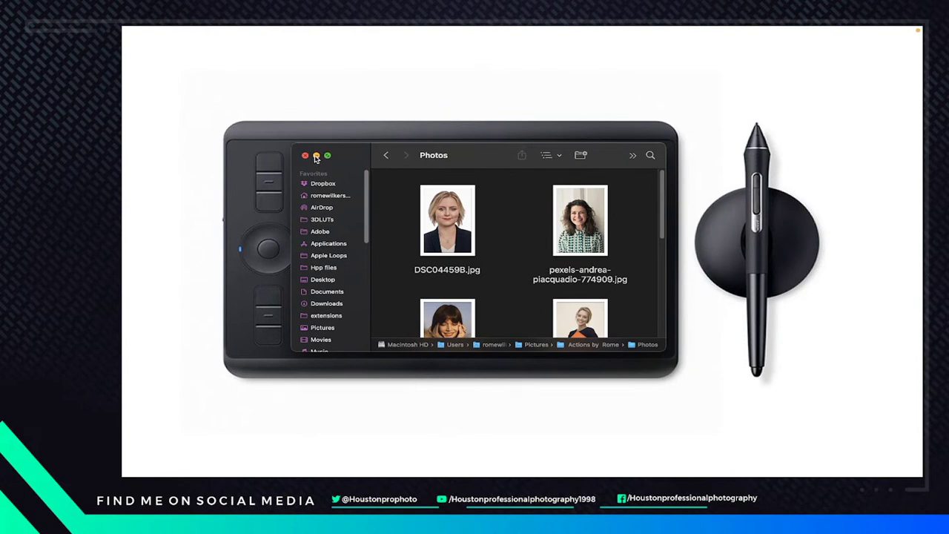
click(316, 155)
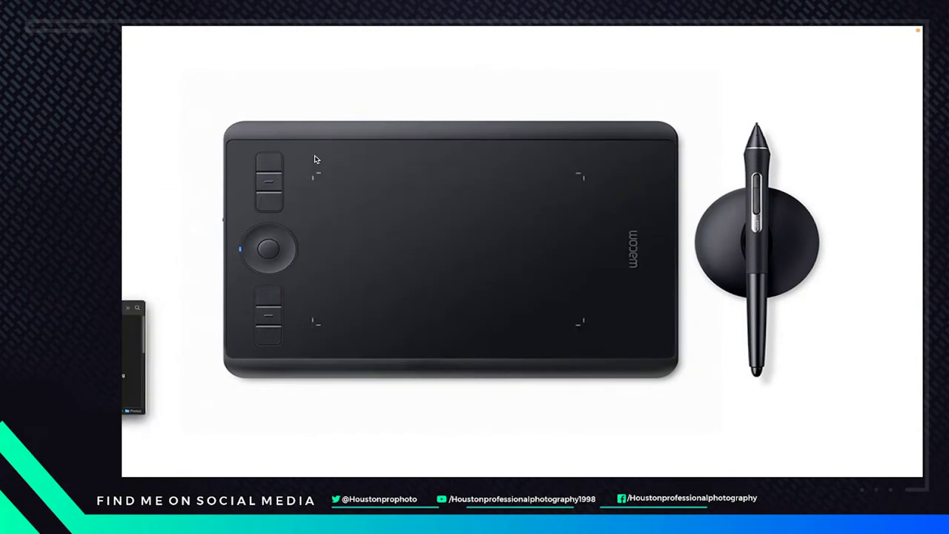
Switch to Photoshop and expand the Actions panel to show the installed actions
mouse_move(373, 463)
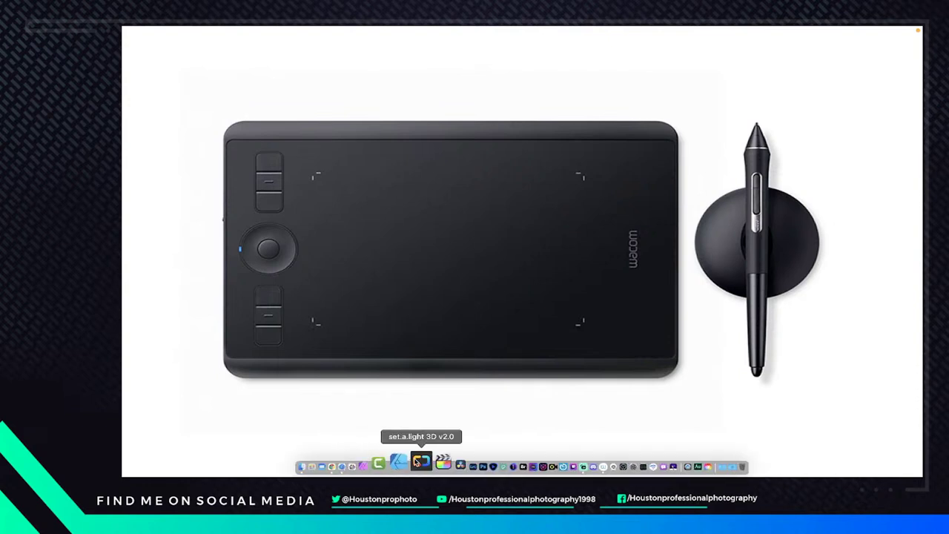
click(458, 460)
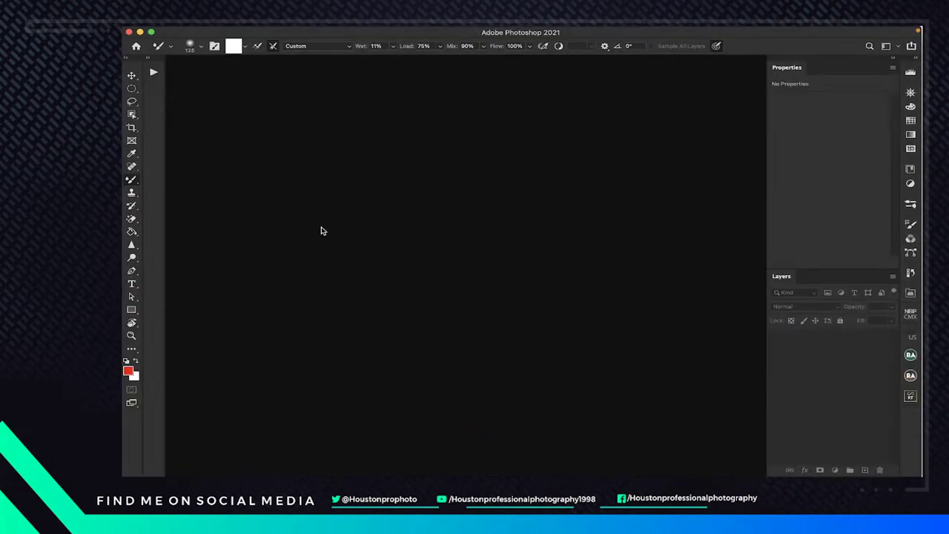
click(153, 68)
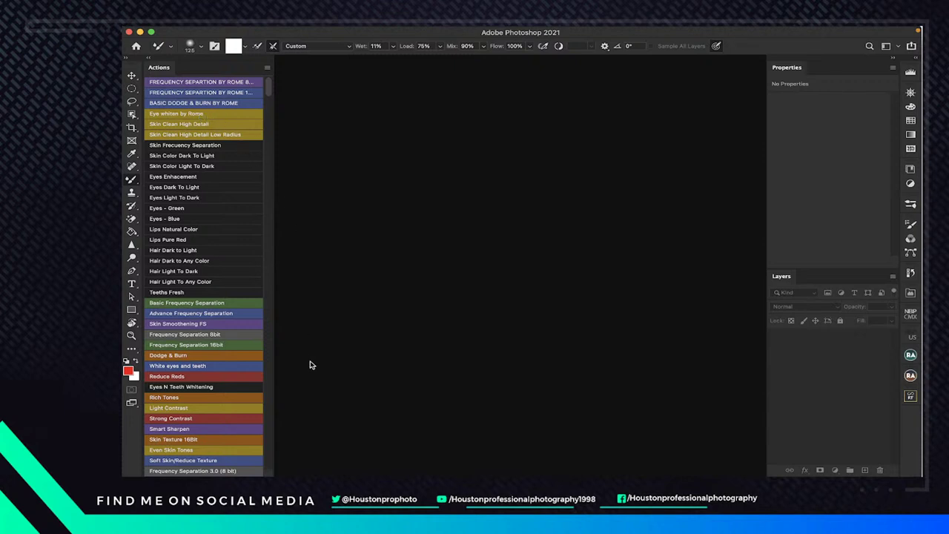
Bring up the Photos folder in Finder and open the roaring white lion JPEG from it in Photoshop
click(327, 463)
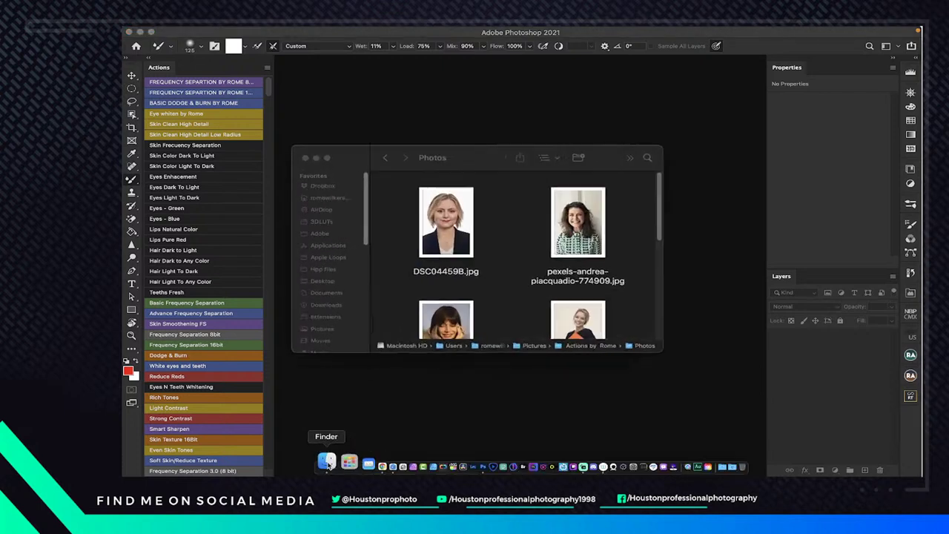
scroll(489, 289, down, 5)
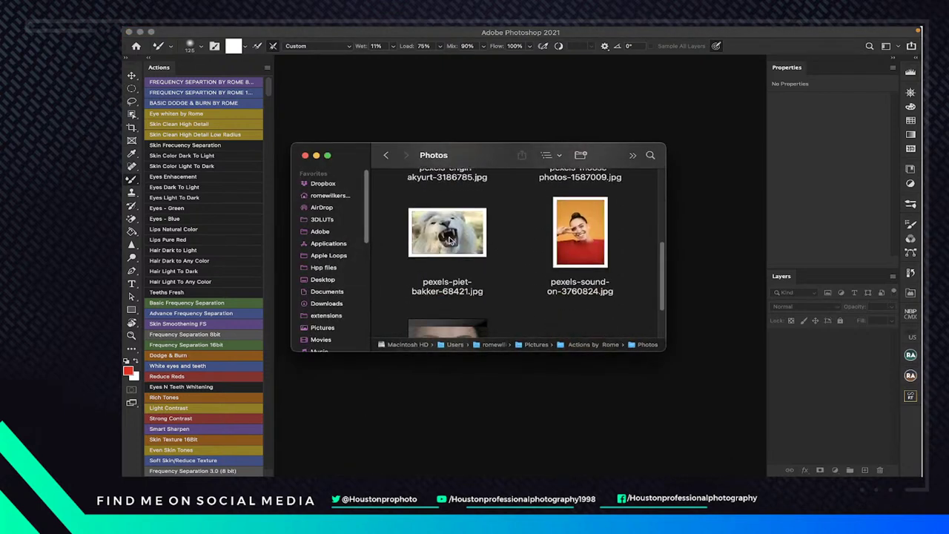
drag(350, 153, 304, 283)
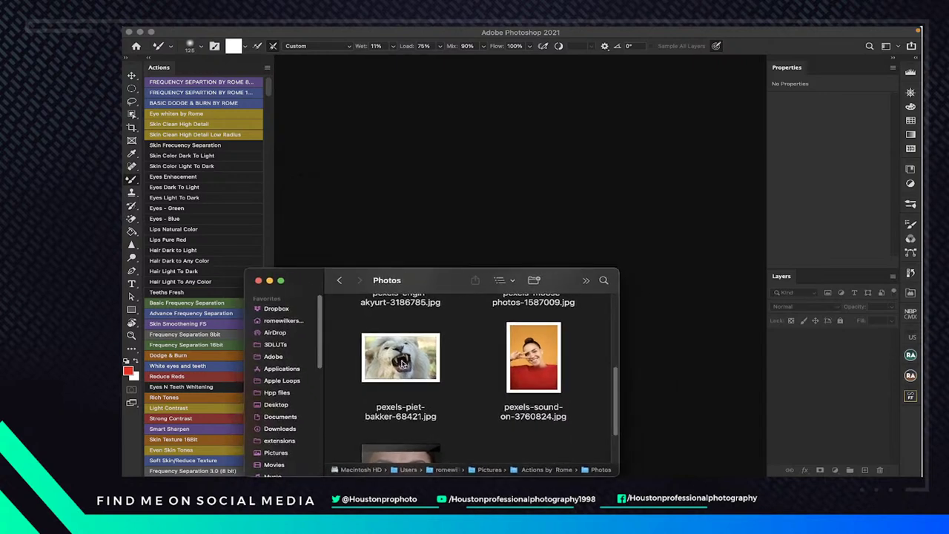
drag(406, 362, 502, 186)
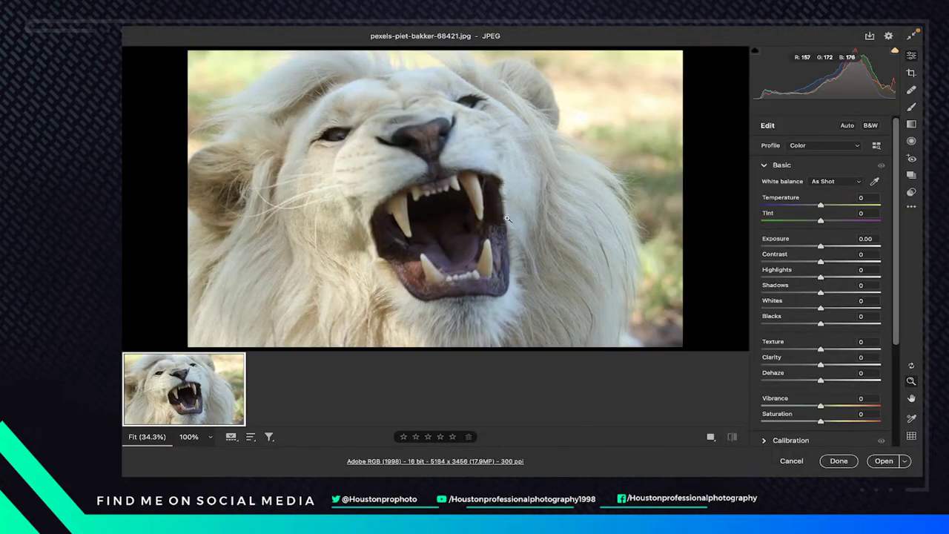
Examine the lion's teeth at 100% magnification in Camera Raw, and return to the full picture
click(479, 194)
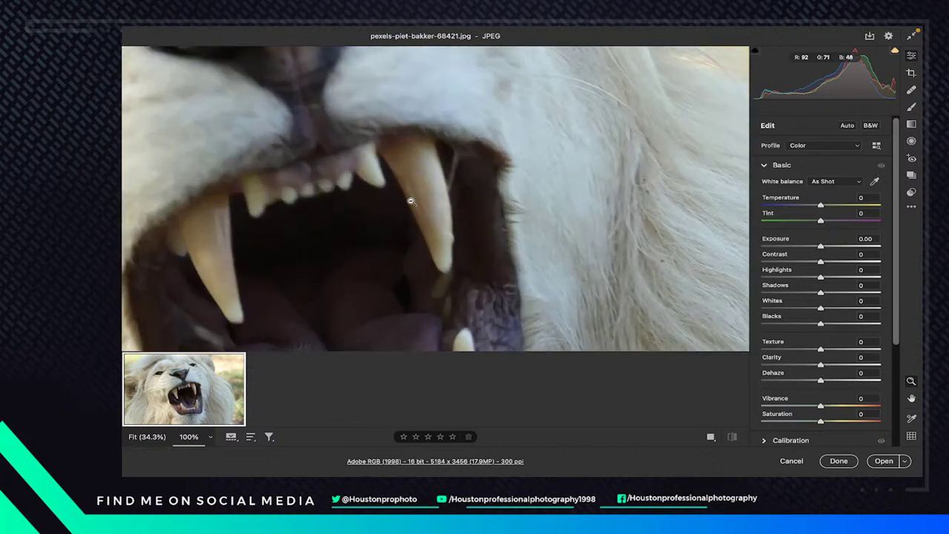
scroll(412, 201, down, 6)
scroll(412, 201, left, 2)
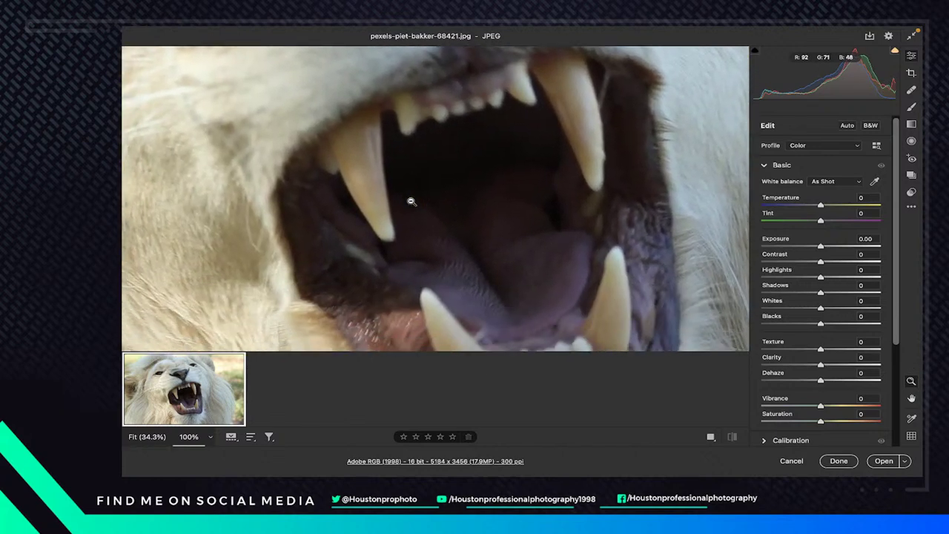
scroll(412, 200, down, 2)
scroll(411, 201, up, 8)
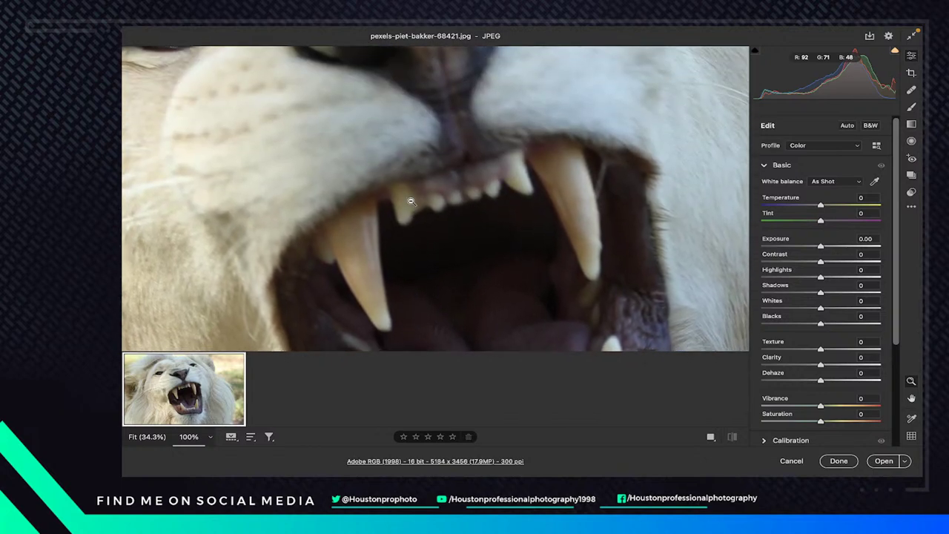
scroll(411, 201, left, 2)
scroll(411, 201, up, 3)
alt+click(411, 201)
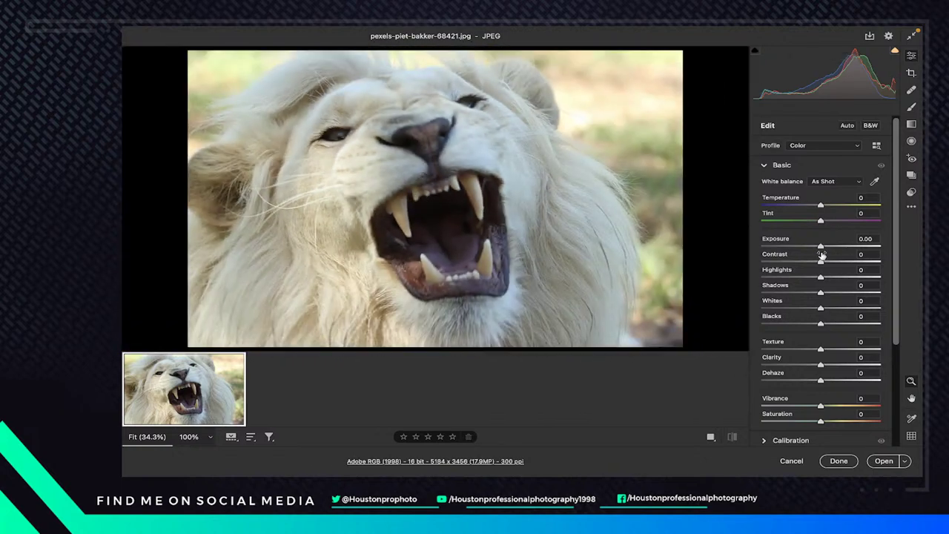
Set the lion photo's exposure to -0.05 and contrast to +15, and open it as a Photoshop document
mouse_move(820, 247)
mouse_down()
mouse_move(829, 264)
mouse_move(820, 248)
mouse_up()
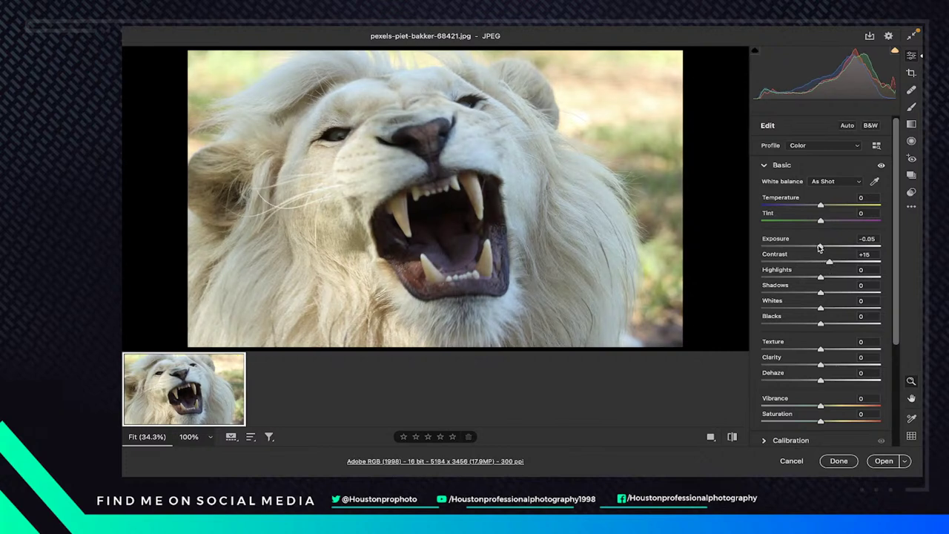
click(883, 462)
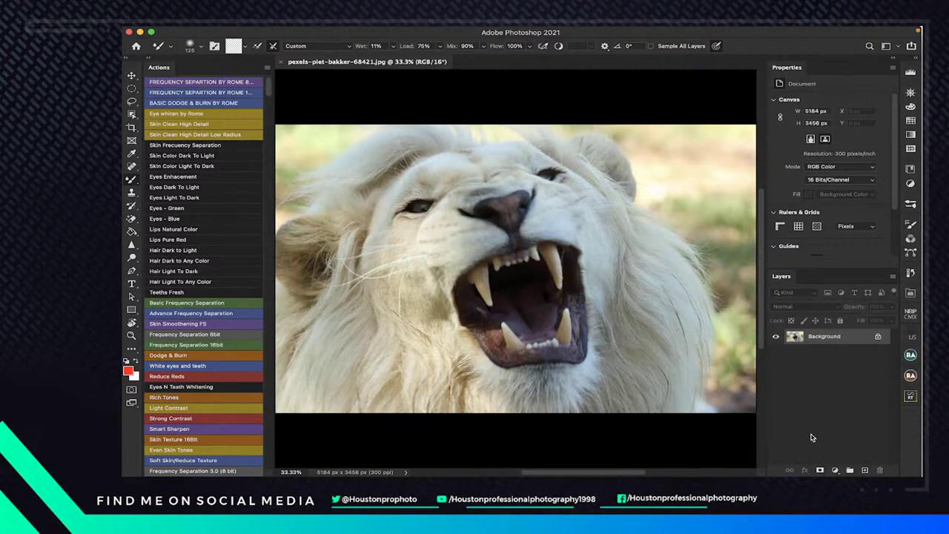
Duplicate the Background layer and run the Eye whiten action on the copy, continuing past its instructions
key(super+j)
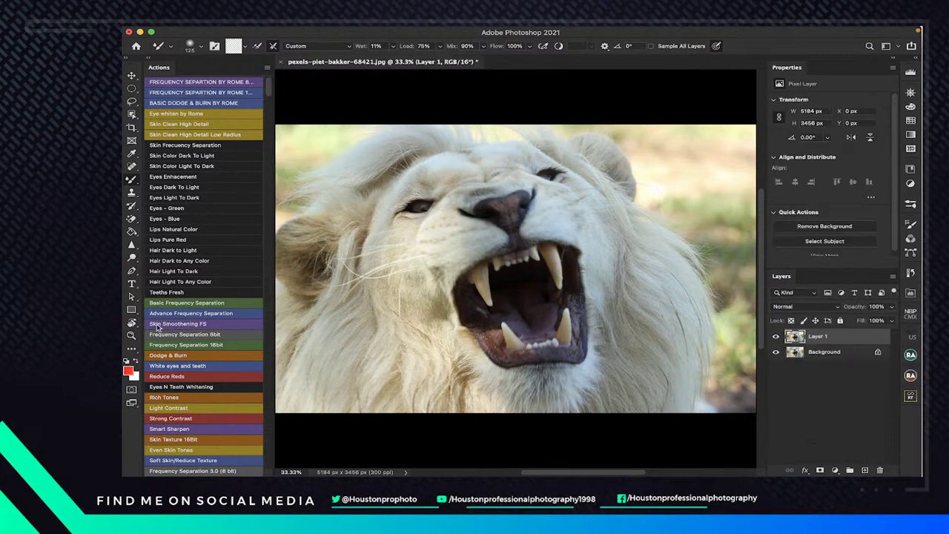
click(133, 335)
drag(492, 284, 497, 280)
scroll(497, 281, right, 3)
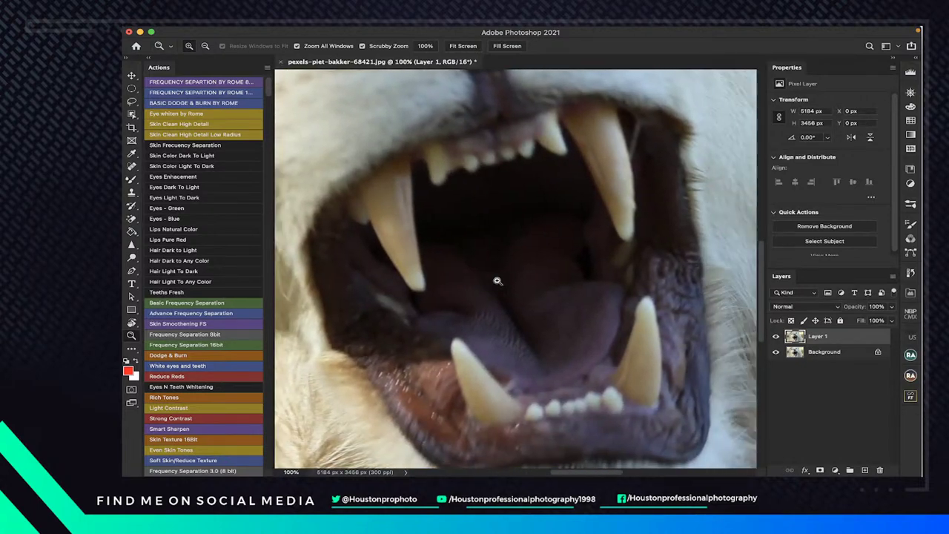
scroll(497, 281, right, 2)
scroll(497, 280, up, 1)
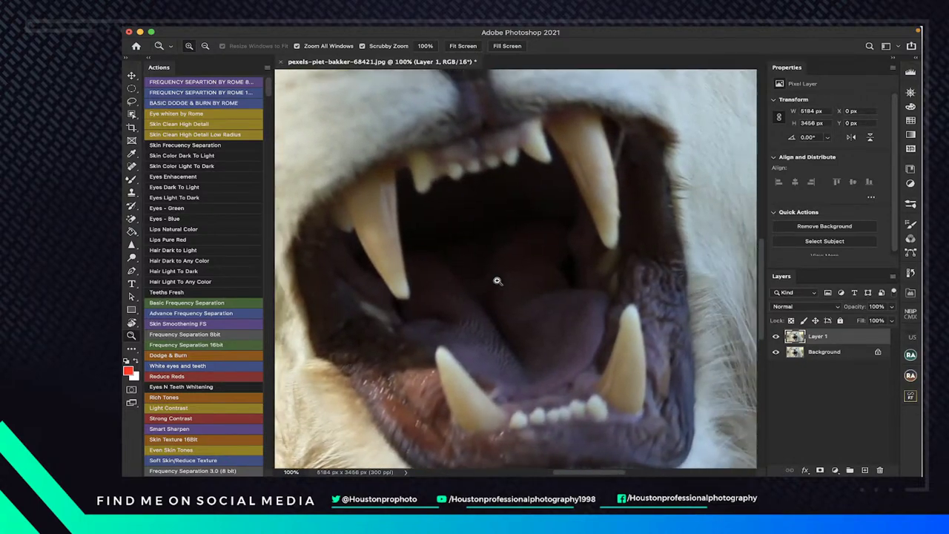
click(201, 114)
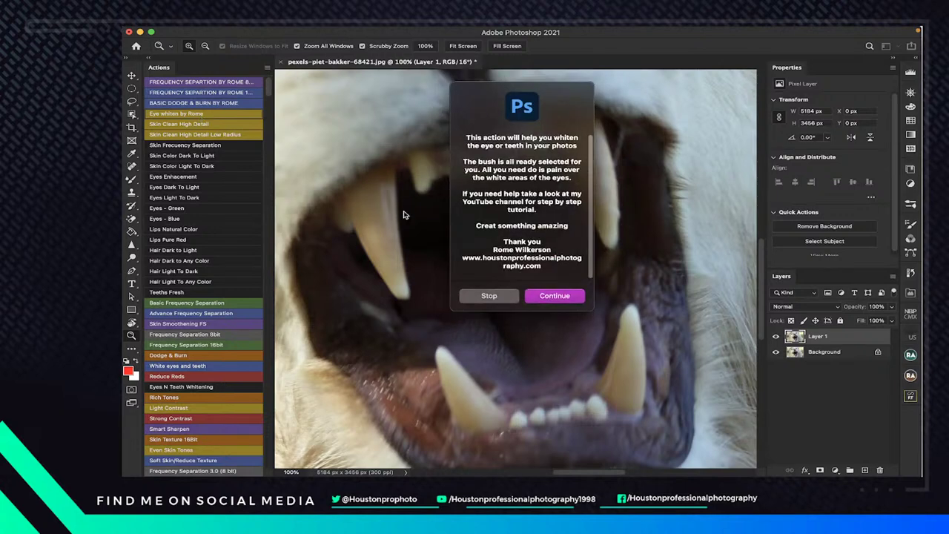
scroll(519, 160, down, 1)
scroll(534, 159, up, 1)
click(556, 296)
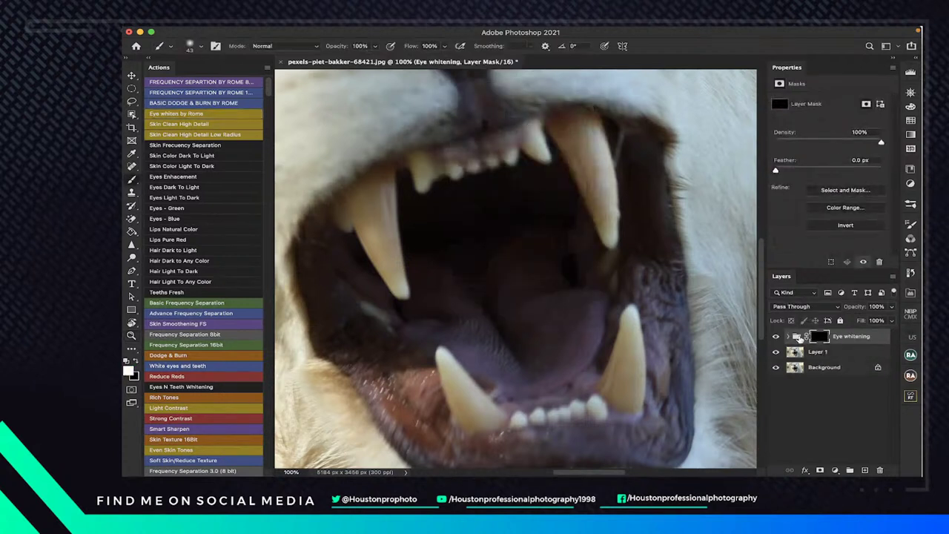
Examine the adjustment layers and their full names inside the Eye whitening group, and collapse the group again
click(789, 337)
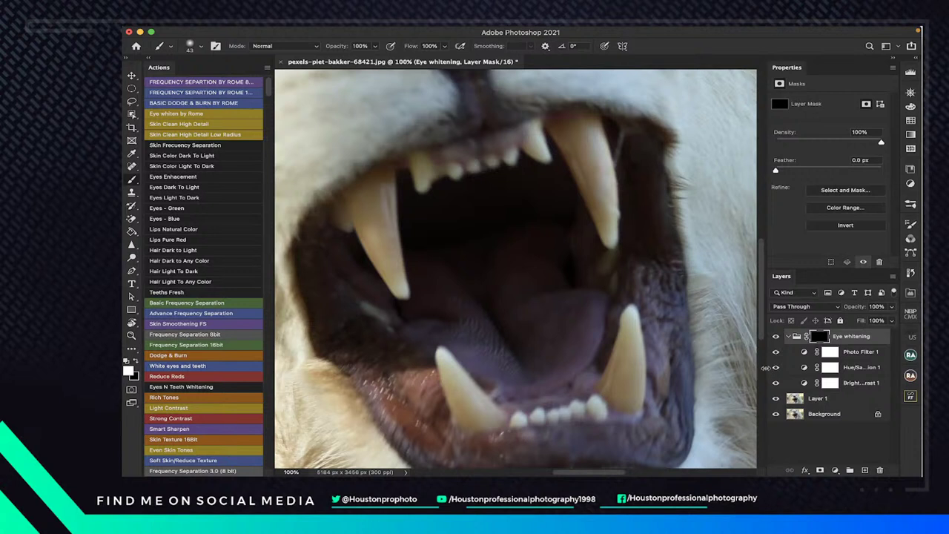
drag(766, 368, 540, 368)
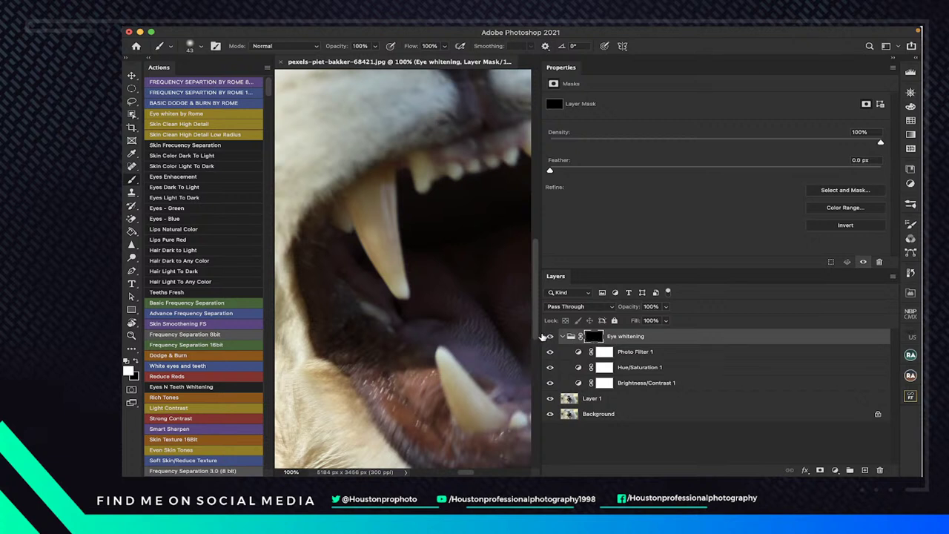
drag(540, 335, 779, 329)
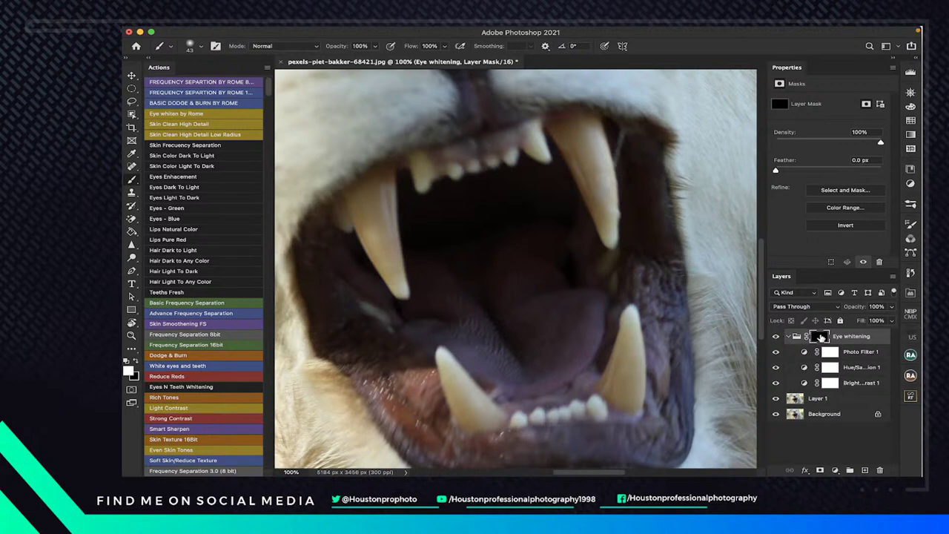
click(788, 337)
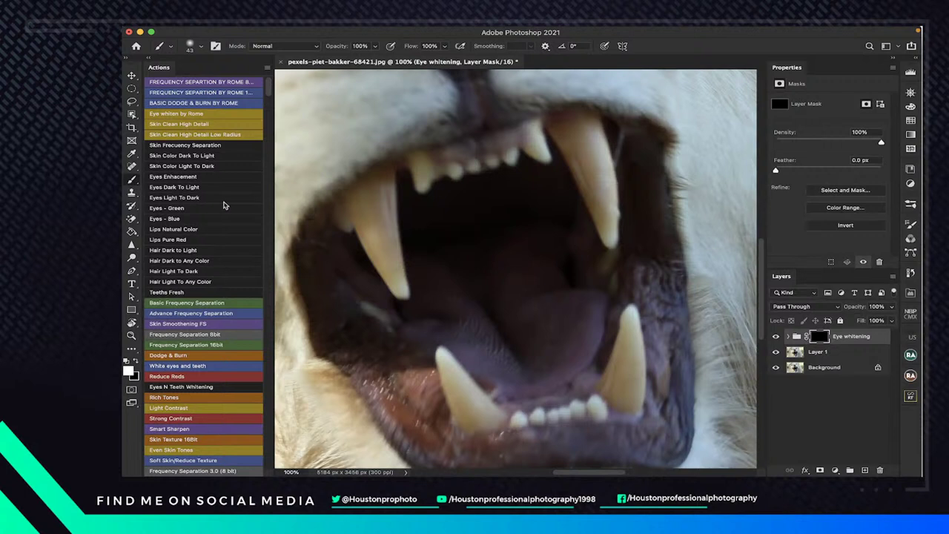
Enlarge the Soft Round brush to 62 px and paint white over the lion's teeth on the Eye whitening group's mask
click(170, 48)
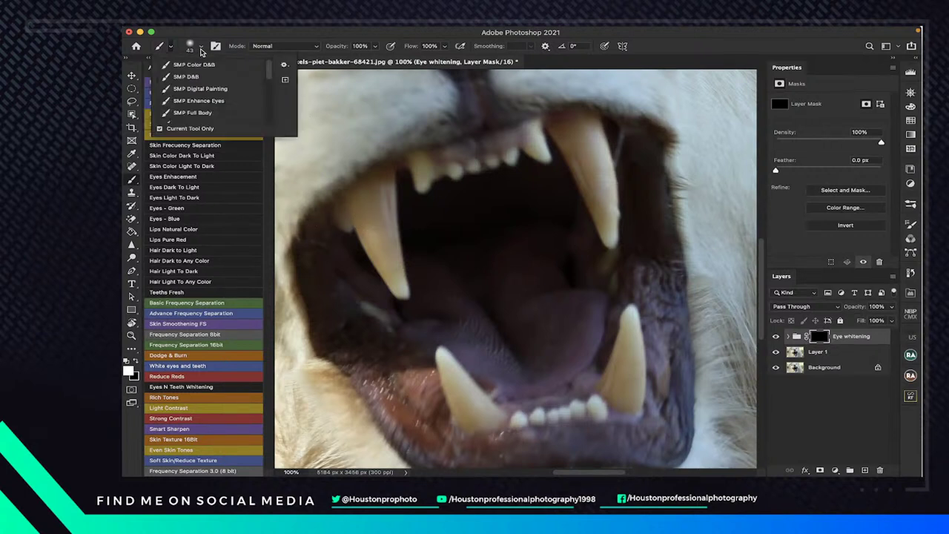
click(202, 47)
click(202, 47)
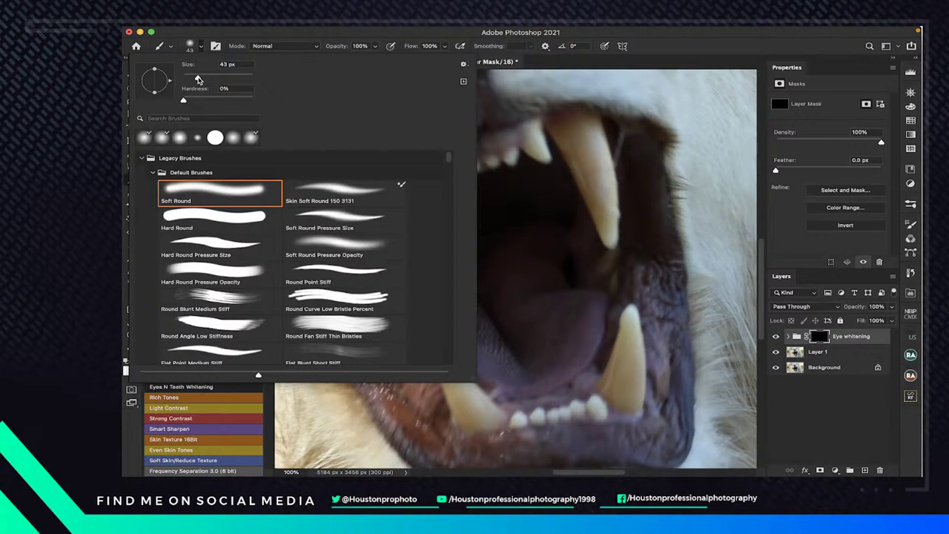
mouse_move(198, 79)
mouse_down()
mouse_move(214, 80)
mouse_move(204, 80)
mouse_up()
click(678, 45)
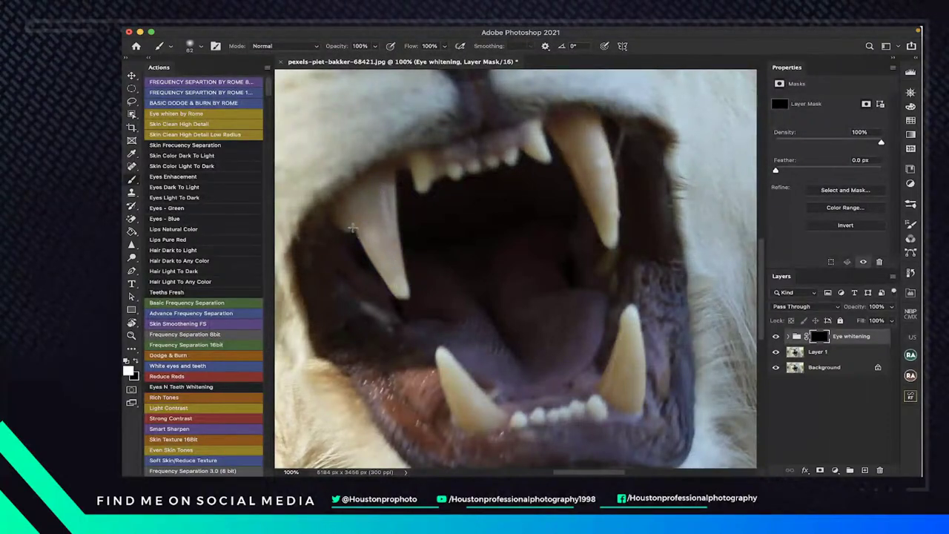
drag(416, 186, 419, 183)
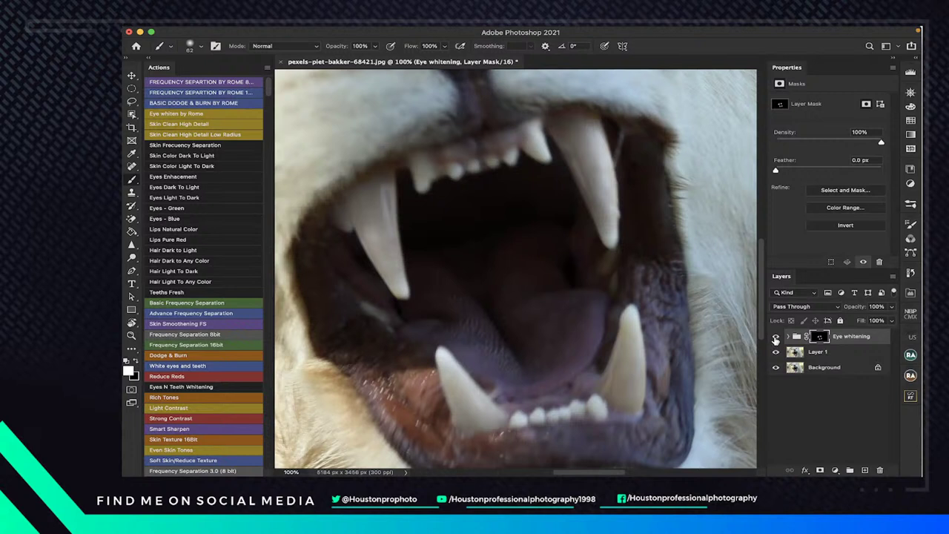
Compare the lion's teeth with and without the Eye whitening group by toggling its visibility, leaving the group shown
click(775, 337)
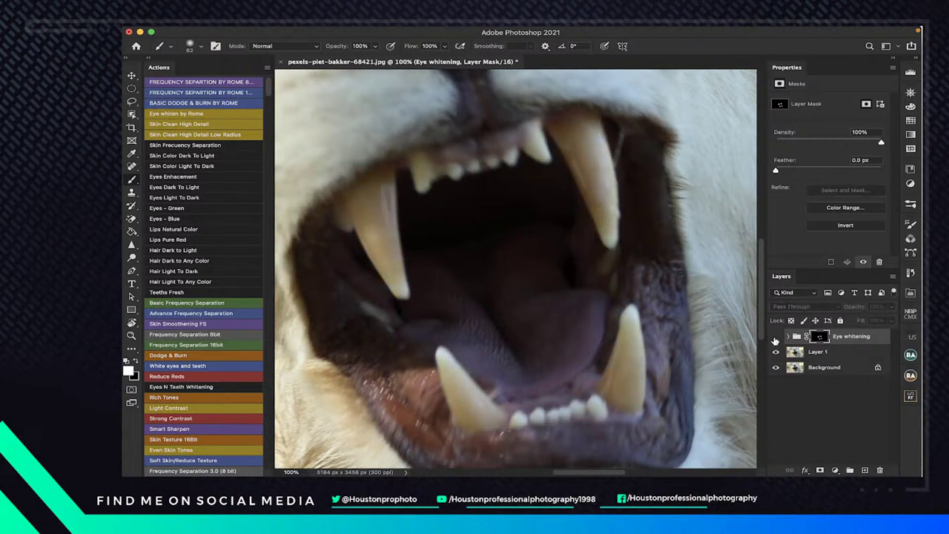
click(775, 337)
click(776, 337)
click(775, 337)
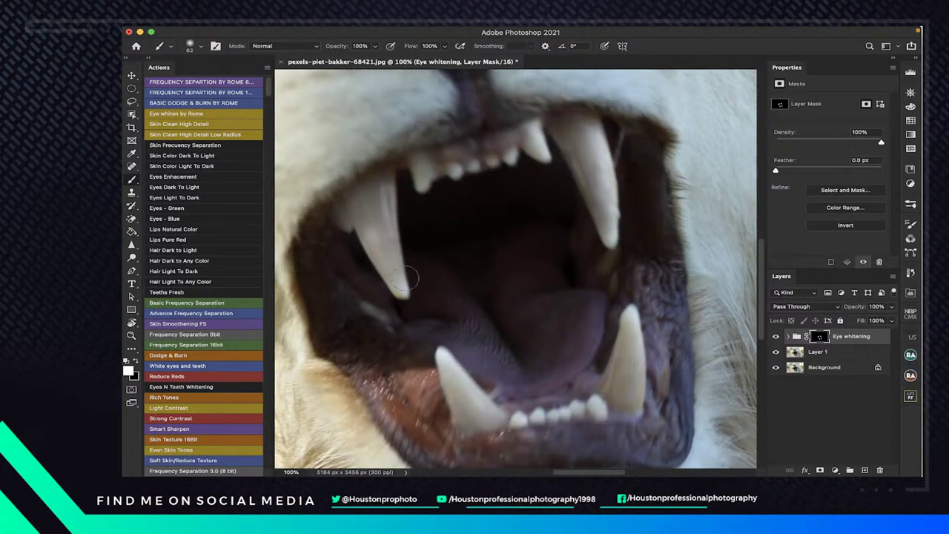
scroll(406, 278, down, 6)
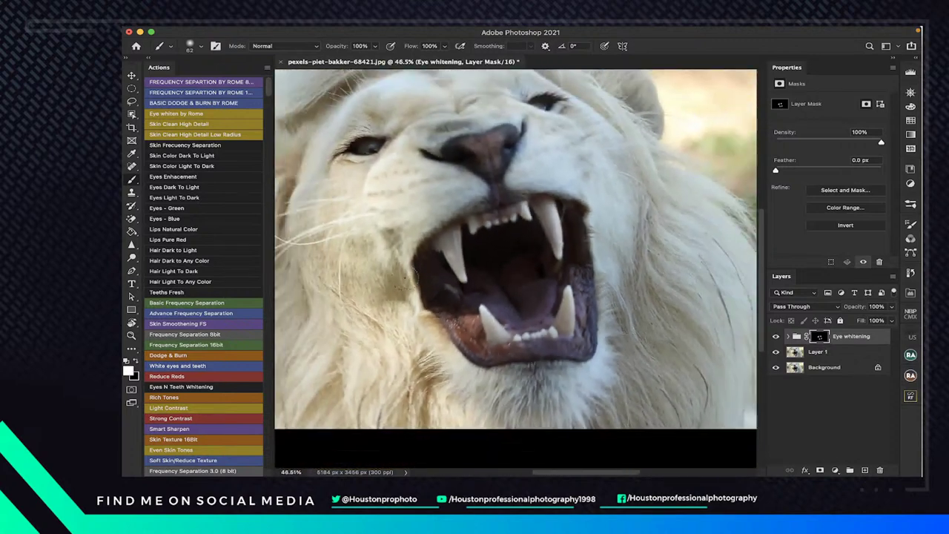
scroll(516, 266, up, 2)
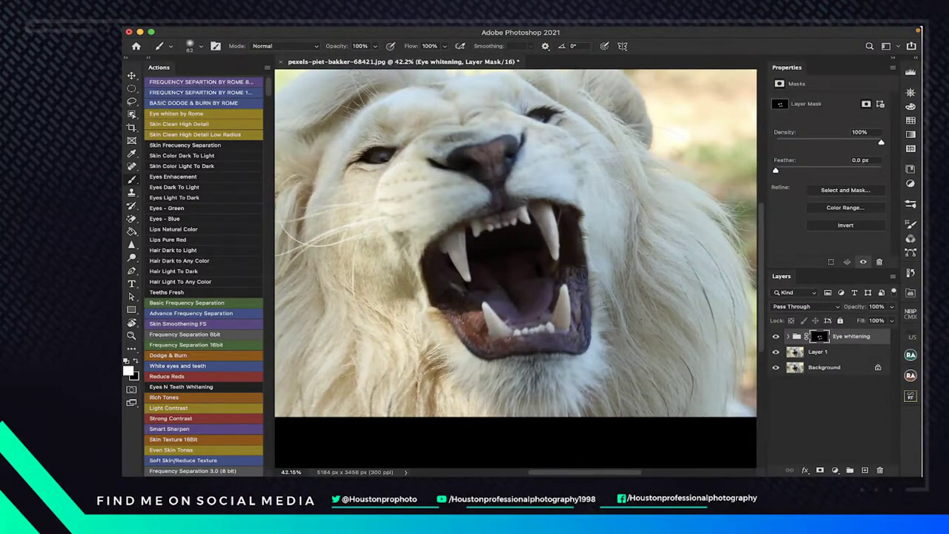
Close the lion photo without saving and open pexels-engin-akyurt-3186785.jpg from the Photos folder in Camera Raw
click(281, 62)
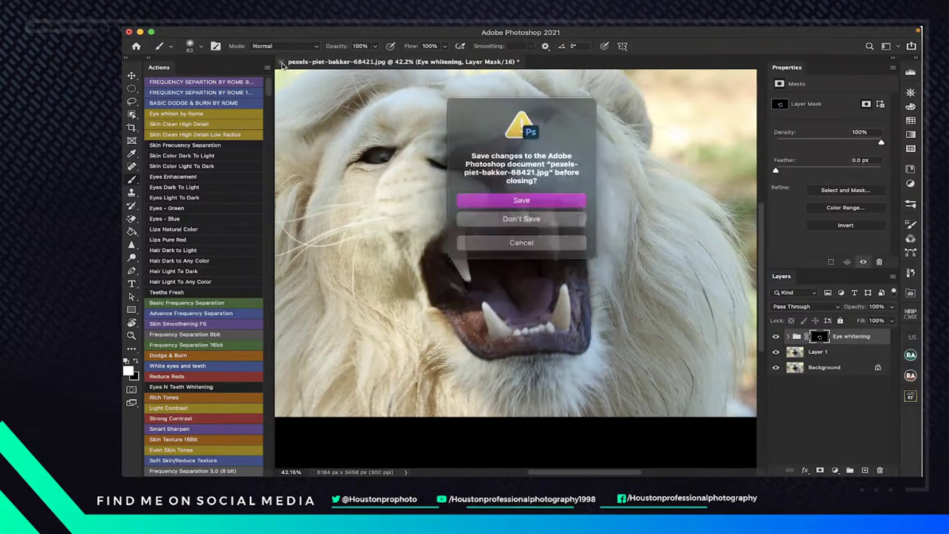
click(522, 224)
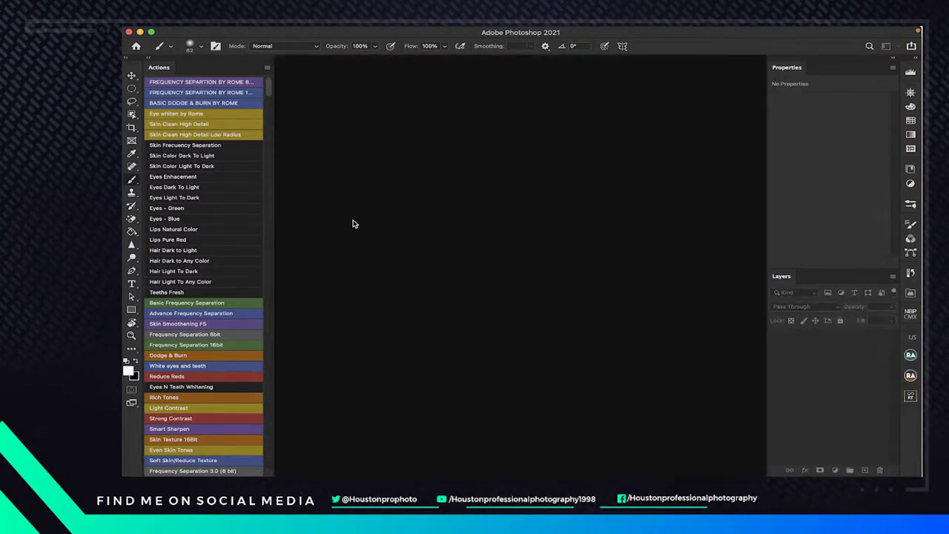
mouse_move(361, 462)
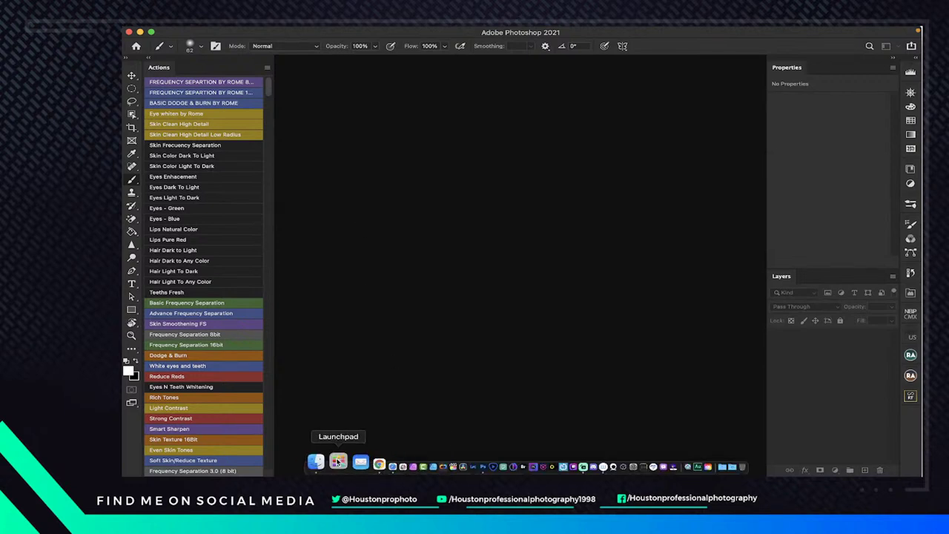
click(327, 462)
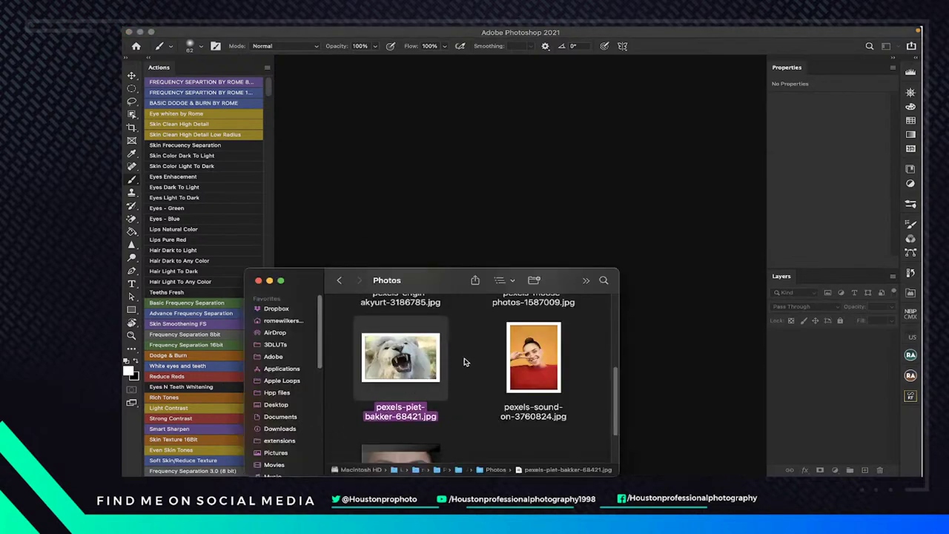
scroll(458, 372, up, 3)
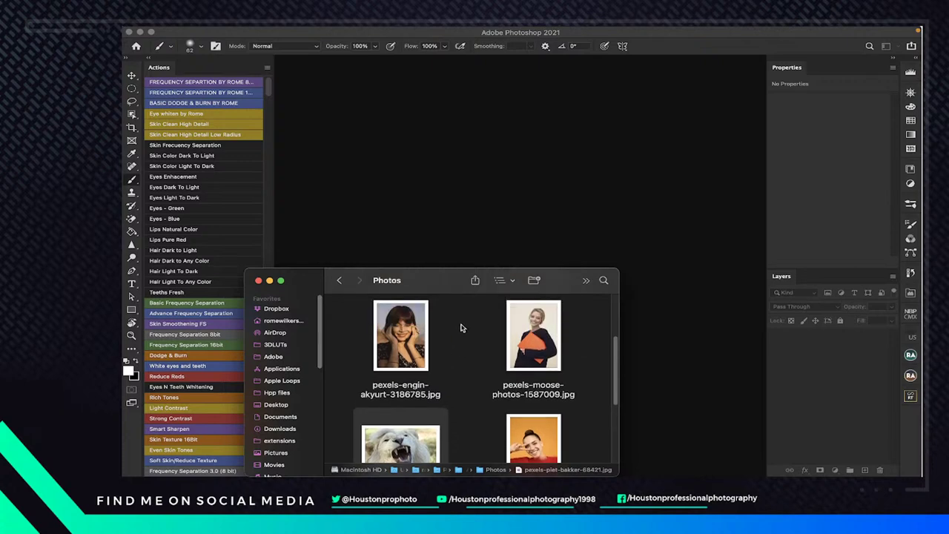
drag(400, 354, 556, 172)
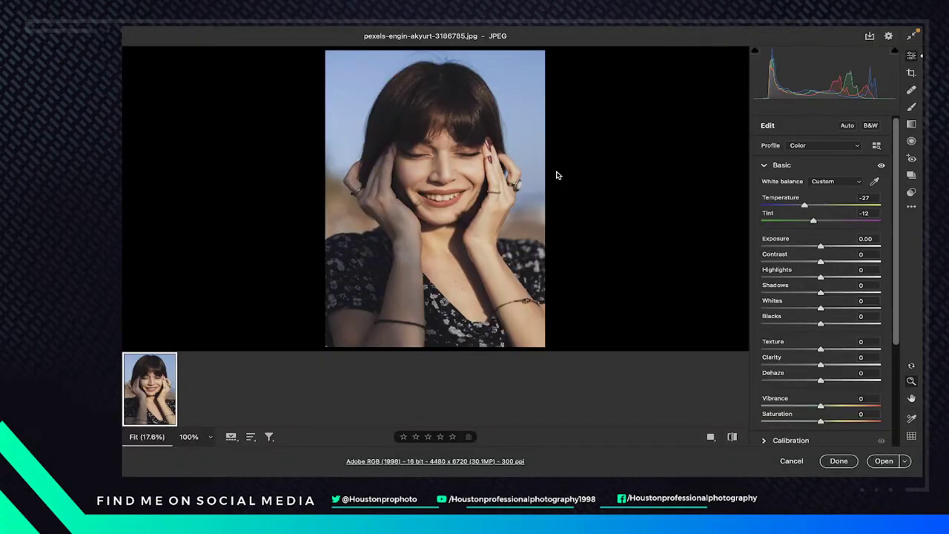
Examine the smiling woman's teeth and face up close in the Camera Raw preview
click(428, 180)
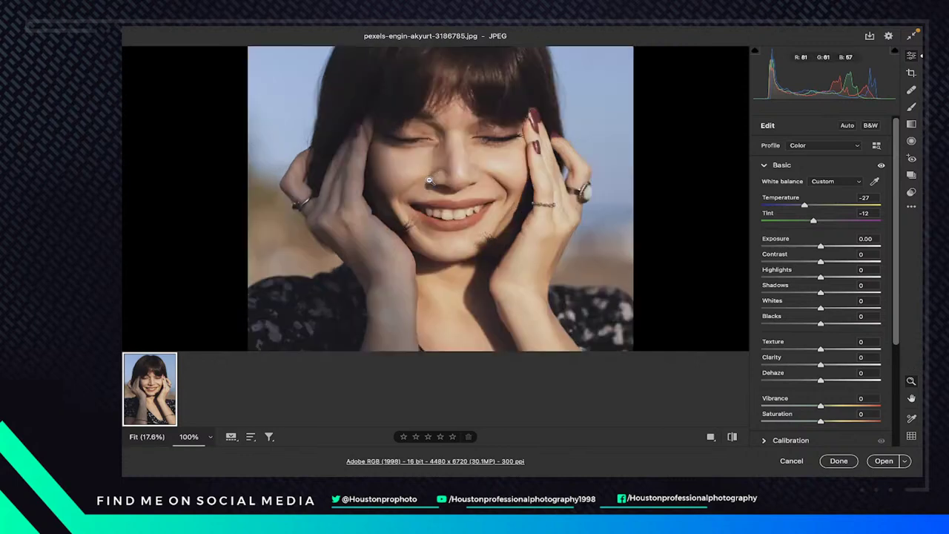
click(428, 180)
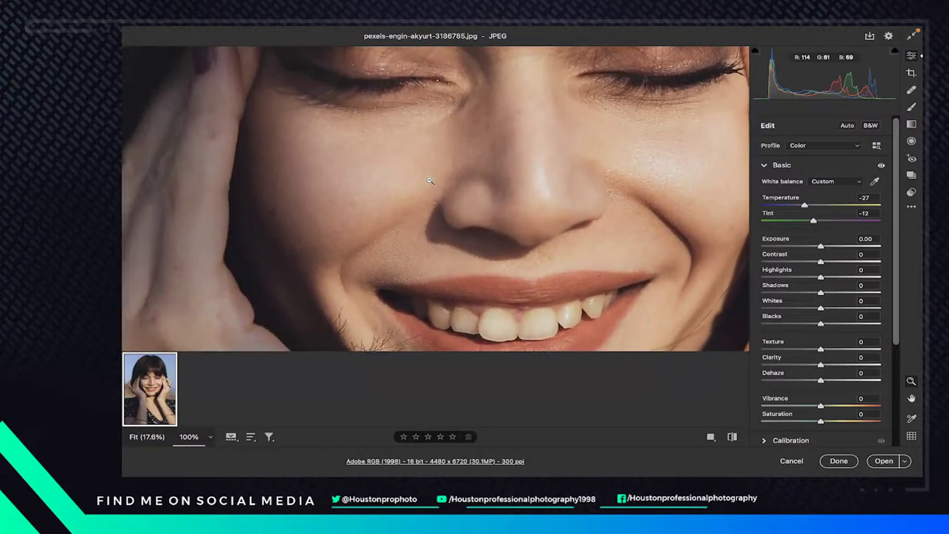
scroll(429, 180, up, 5)
scroll(430, 180, down, 5)
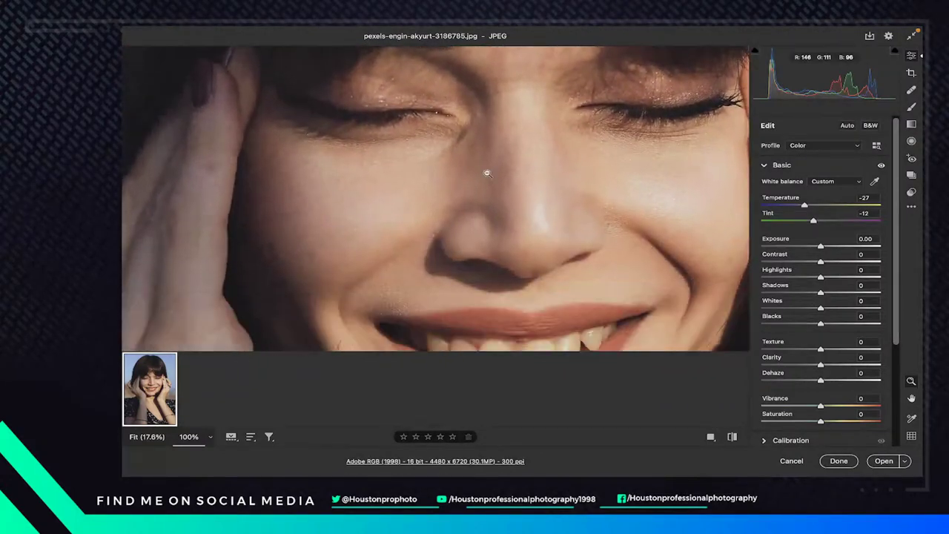
click(488, 173)
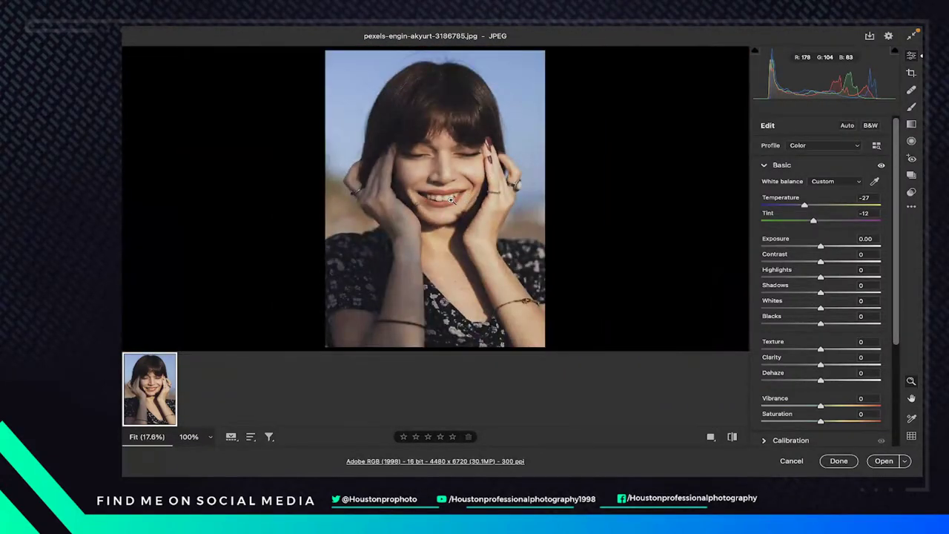
click(451, 198)
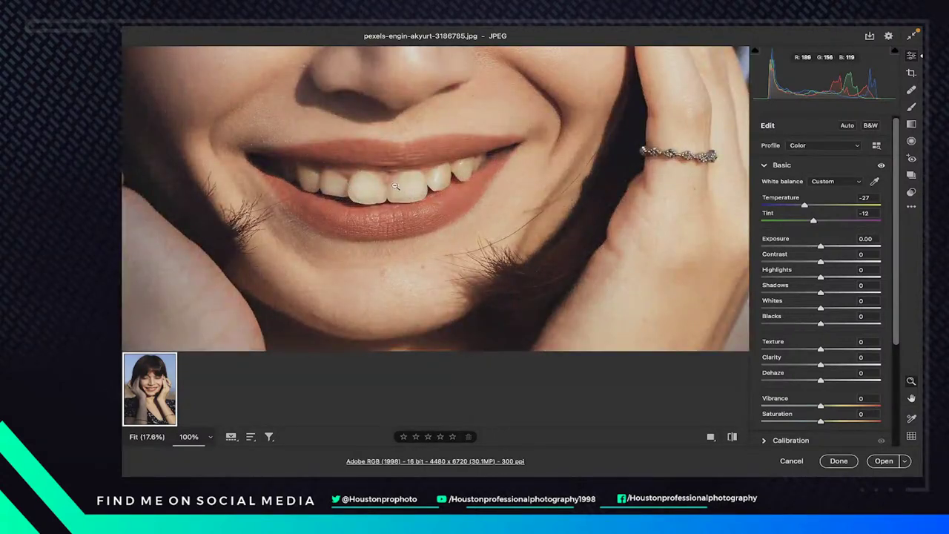
scroll(440, 189, up, 3)
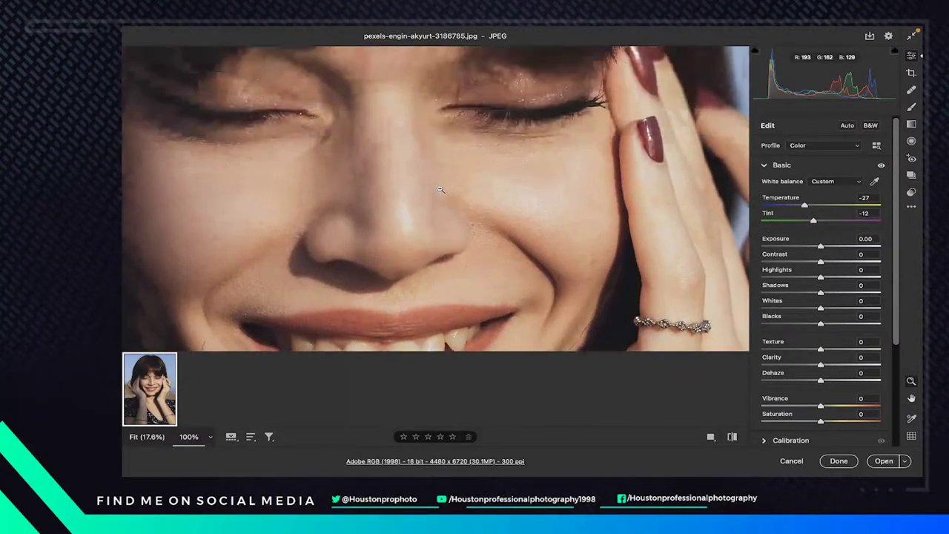
scroll(440, 190, up, 2)
scroll(441, 189, down, 5)
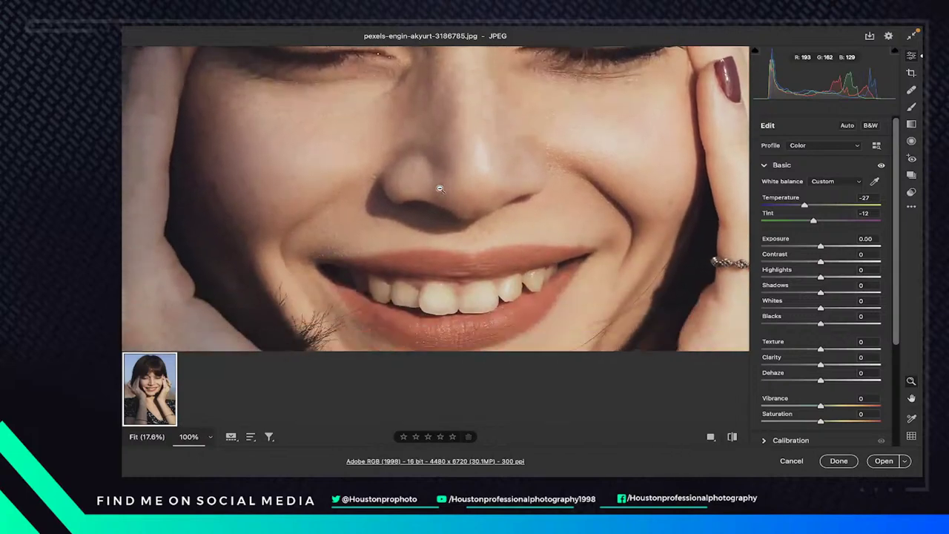
scroll(440, 189, down, 4)
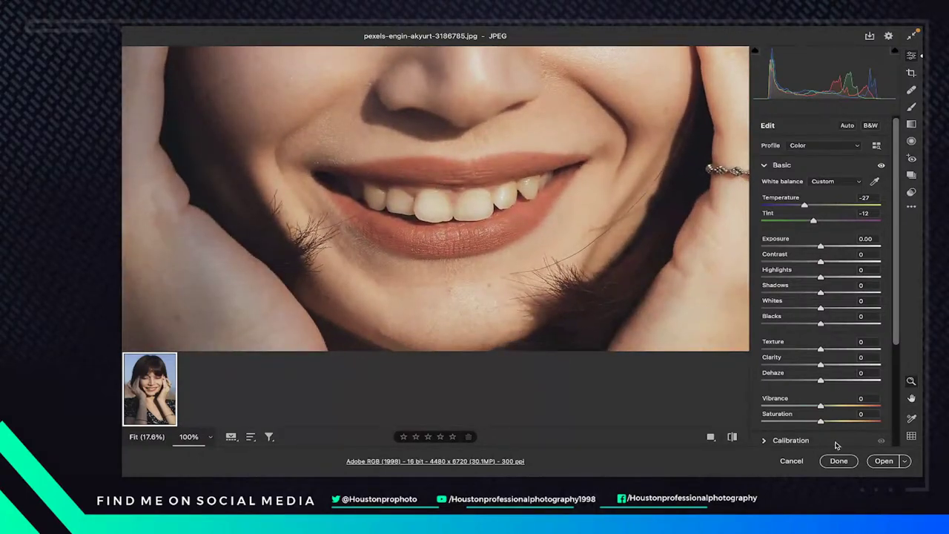
Open the woman's portrait from Camera Raw as a Photoshop document, keeping the raw settings as they are
click(884, 461)
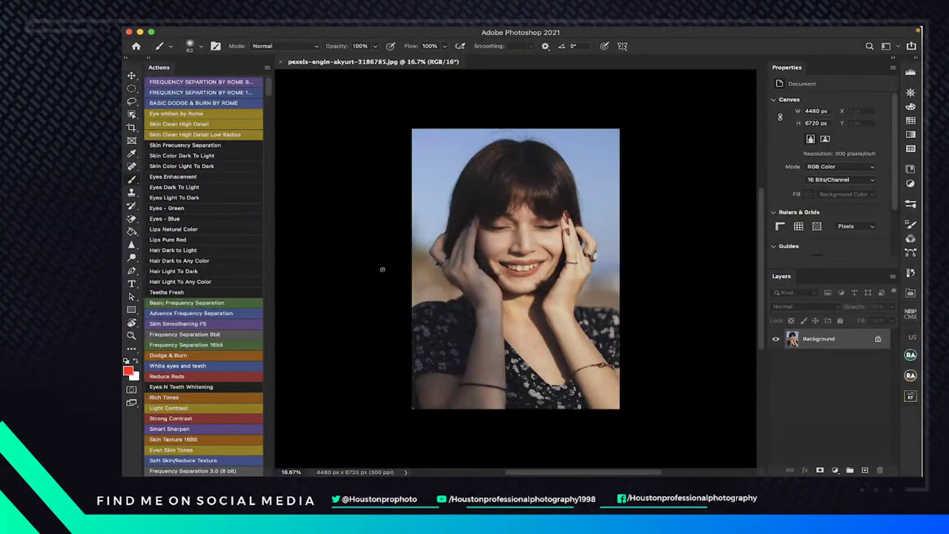
click(132, 336)
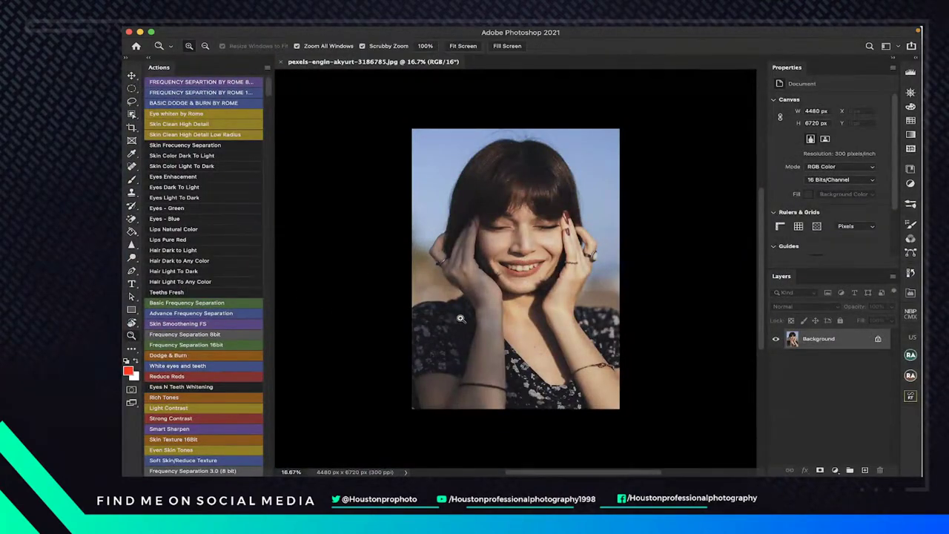
click(527, 269)
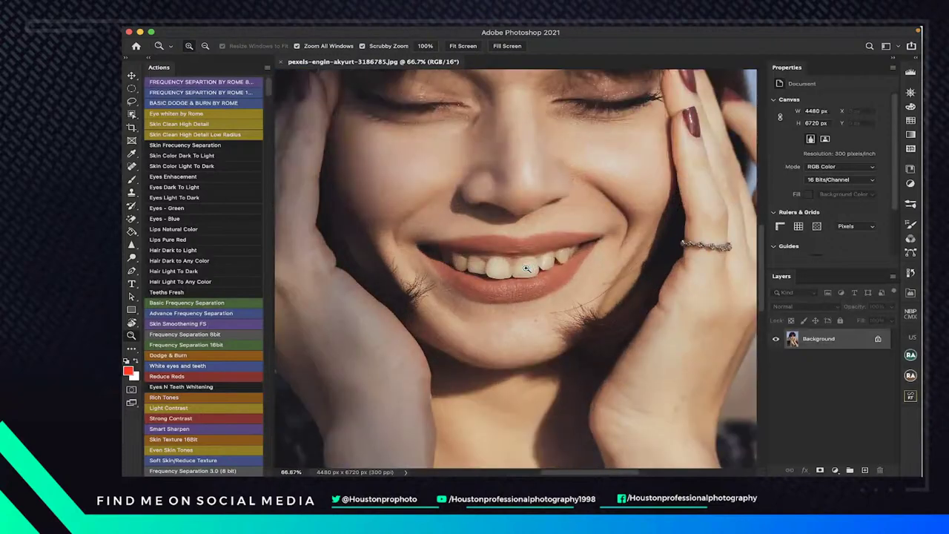
click(526, 268)
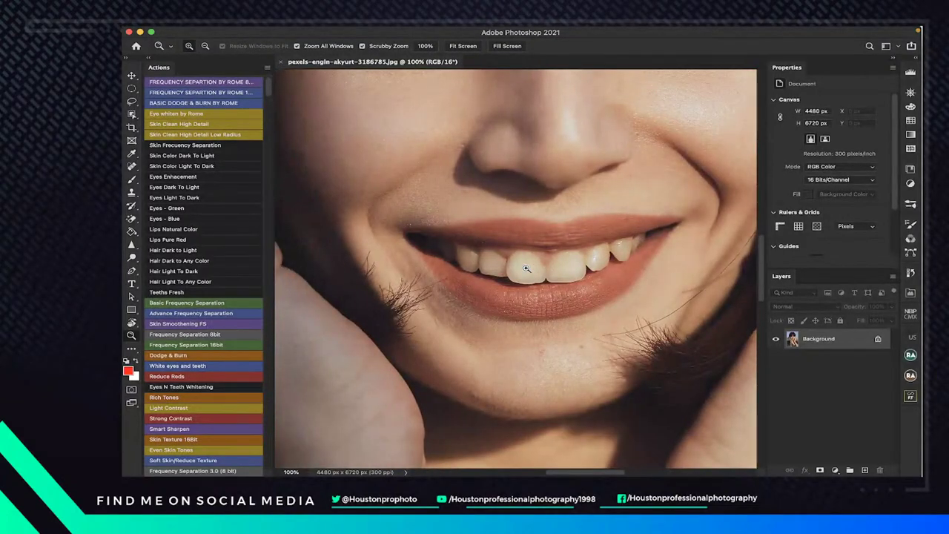
Duplicate the Background layer and run the Eye whiten action on the copy, continuing past its instructions
key(ctrl+j)
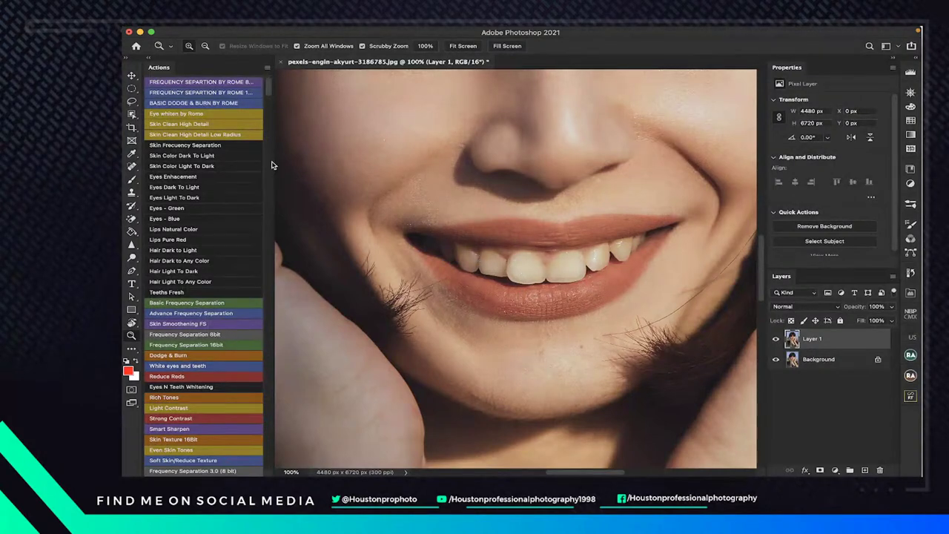
click(204, 116)
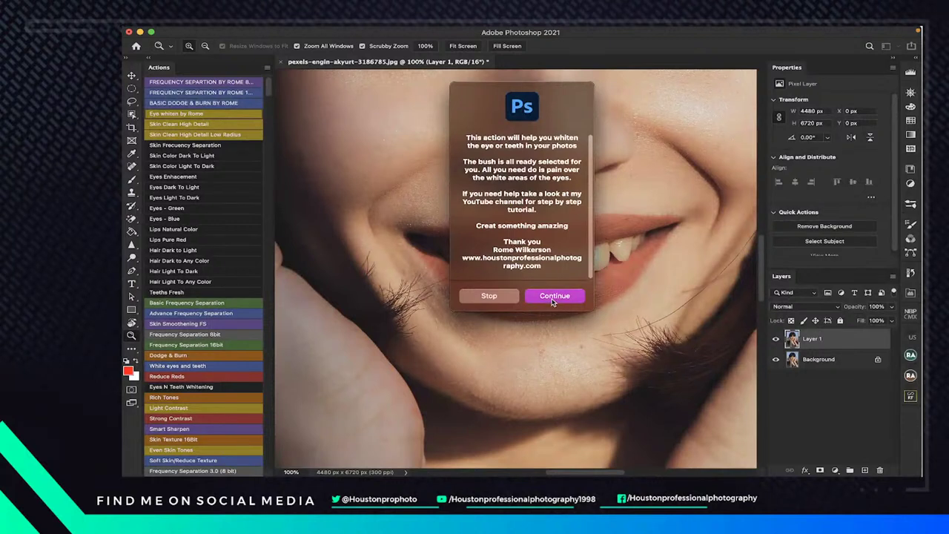
click(553, 296)
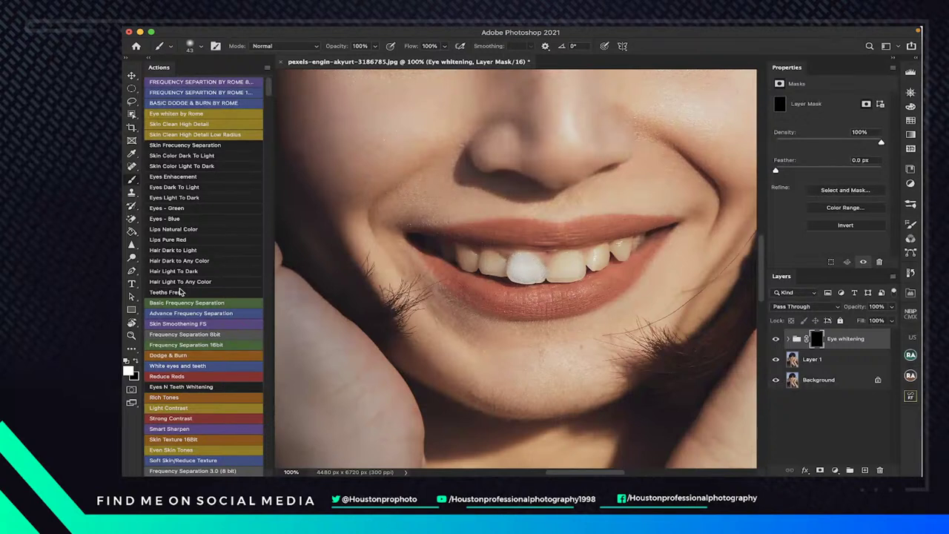
Paint white over the woman's upper teeth on the Eye whitening group's mask with the 43 px brush
click(132, 335)
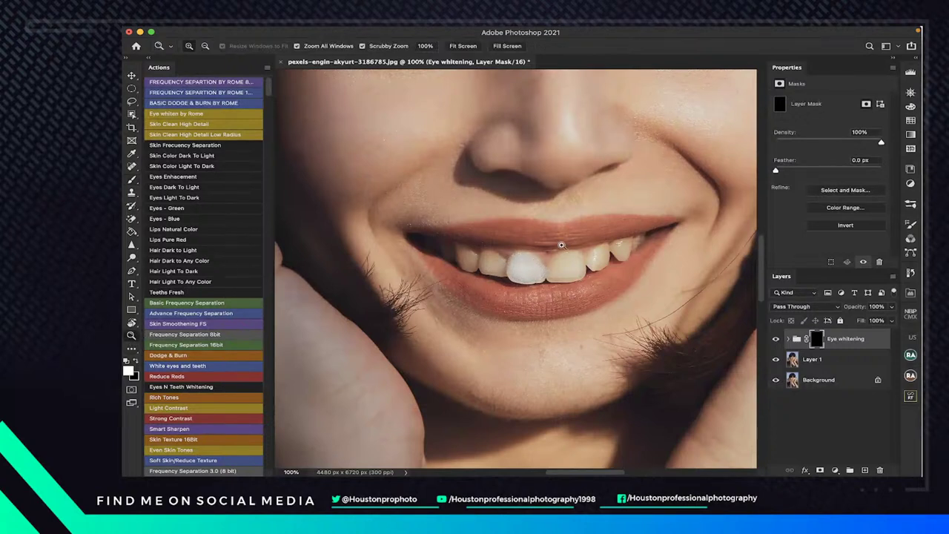
drag(561, 244, 563, 256)
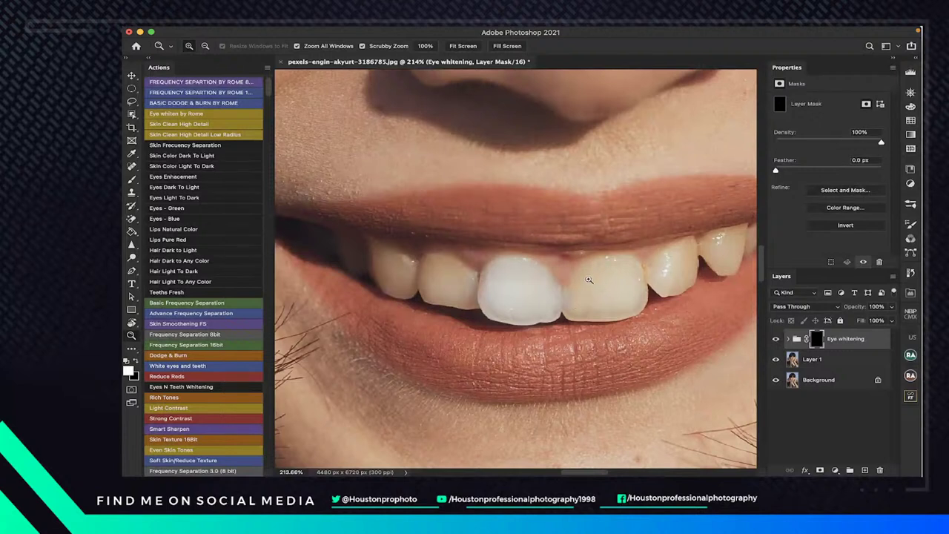
scroll(575, 276, right, 5)
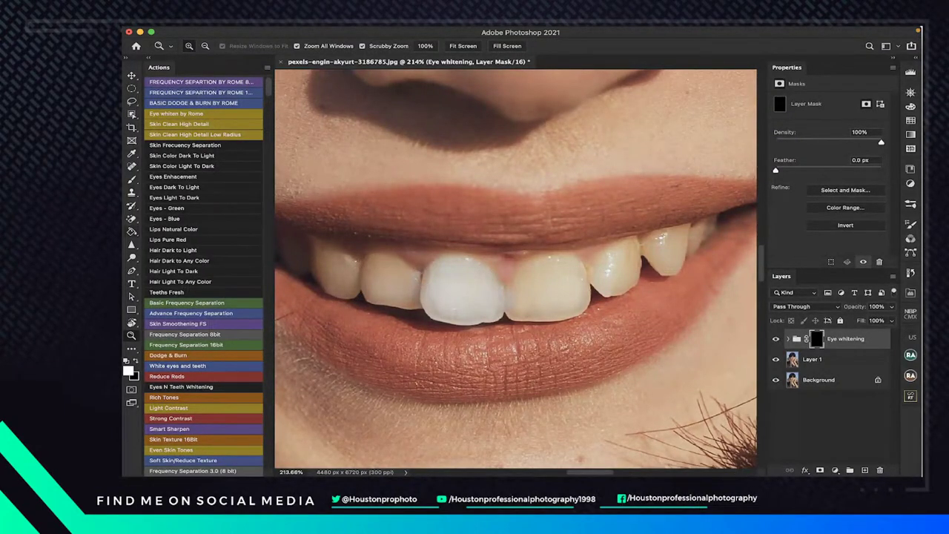
click(132, 181)
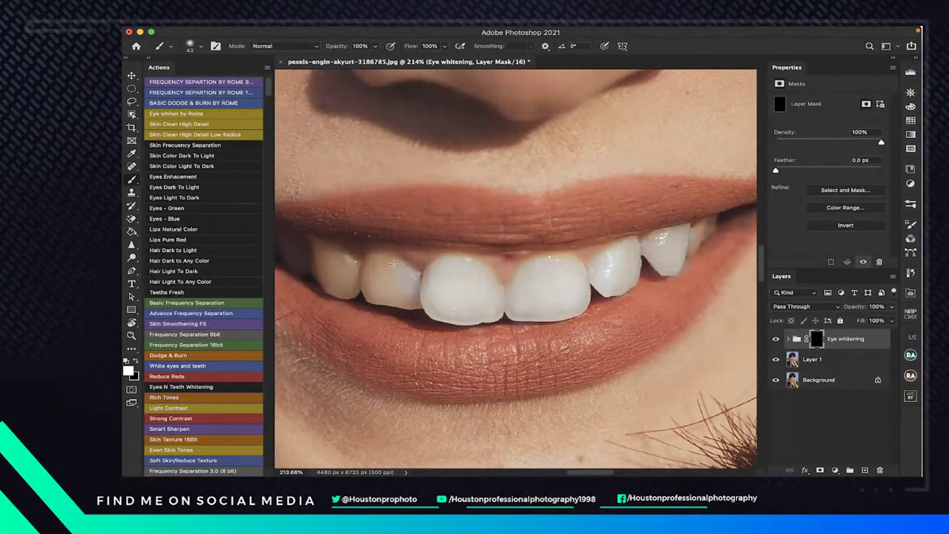
mouse_move(365, 275)
mouse_down()
mouse_move(380, 293)
mouse_move(417, 300)
mouse_up()
mouse_move(353, 276)
mouse_down()
mouse_move(319, 249)
mouse_move(351, 264)
mouse_move(316, 242)
mouse_move(352, 263)
mouse_move(338, 287)
mouse_move(431, 303)
mouse_move(422, 281)
mouse_move(506, 304)
mouse_move(628, 283)
mouse_move(604, 285)
mouse_move(623, 279)
mouse_move(612, 274)
mouse_move(574, 289)
mouse_up()
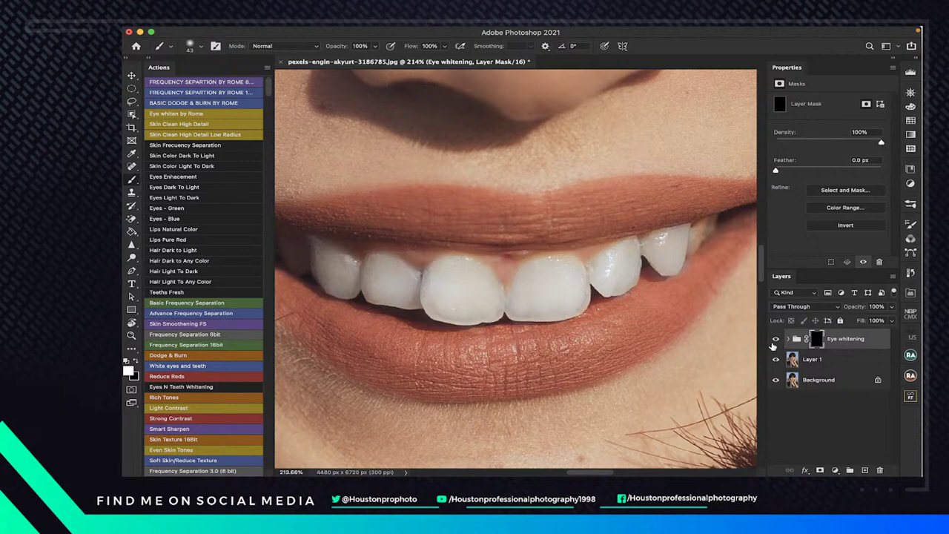
Compare the woman's teeth before and after whitening by toggling the Eye whitening group's visibility, leaving it shown
click(775, 341)
click(776, 341)
click(776, 341)
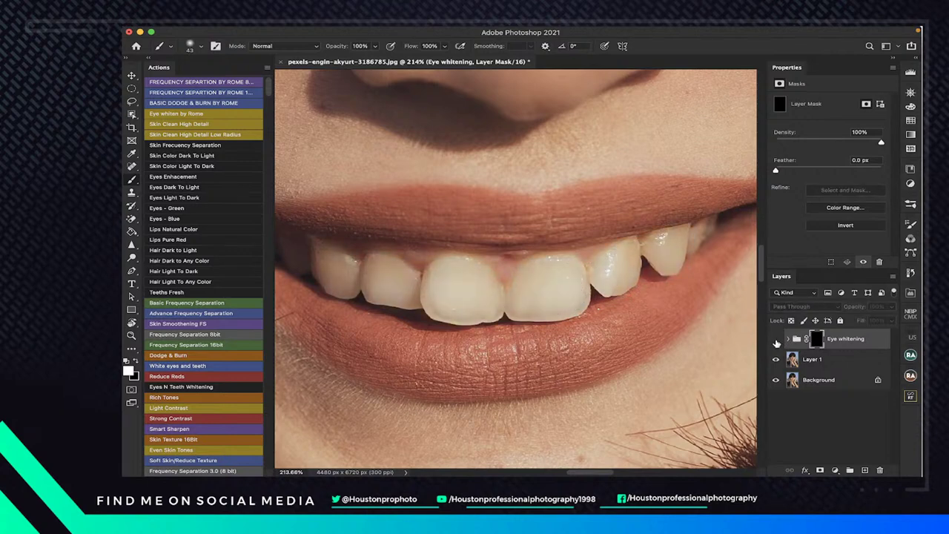
click(775, 341)
click(775, 341)
click(775, 341)
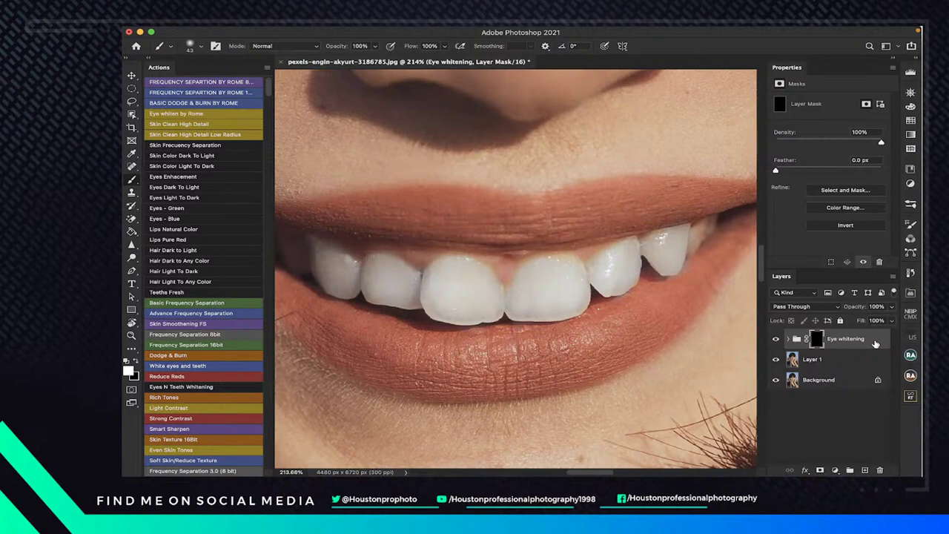
Reduce the Eye whitening group's opacity to 55% to soften the whitening of the woman's teeth
click(890, 313)
drag(890, 319, 868, 321)
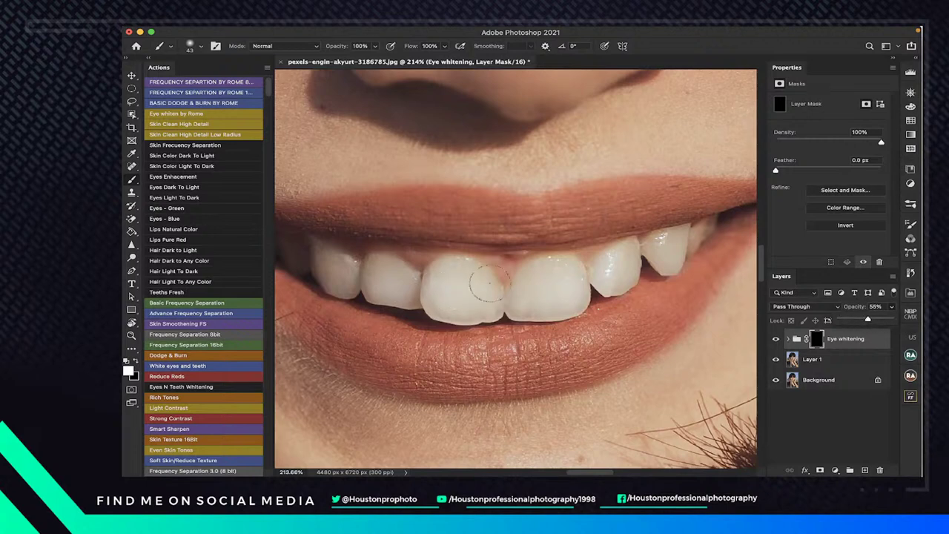
mouse_move(534, 301)
mouse_down()
mouse_move(557, 302)
mouse_move(544, 301)
mouse_up()
mouse_move(386, 286)
mouse_down()
mouse_move(453, 291)
mouse_move(397, 282)
mouse_move(473, 287)
mouse_move(600, 322)
mouse_move(547, 320)
mouse_up()
click(132, 335)
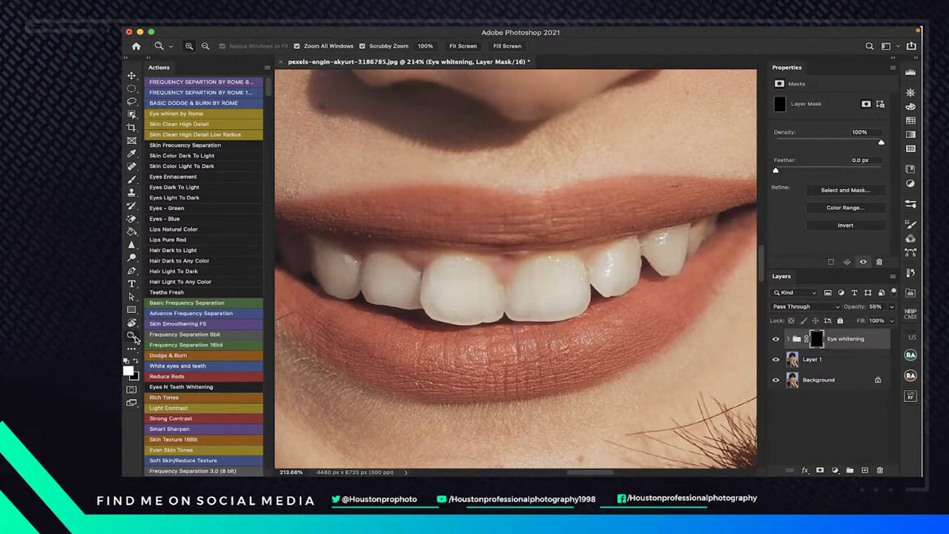
key(super+0)
click(527, 274)
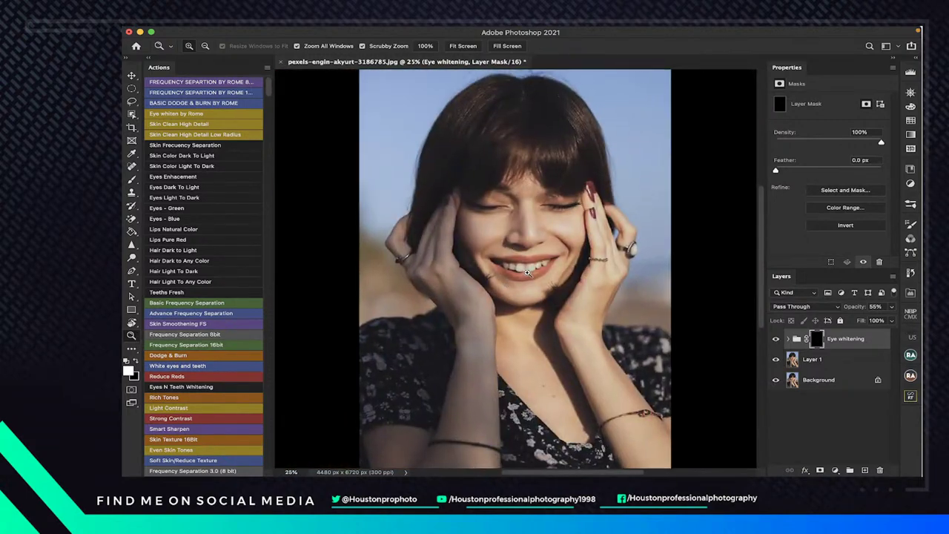
Inspect the woman's teeth up close with the Eye whitening group hidden and shown, leaving it shown
click(528, 273)
click(526, 273)
scroll(527, 273, down, 2)
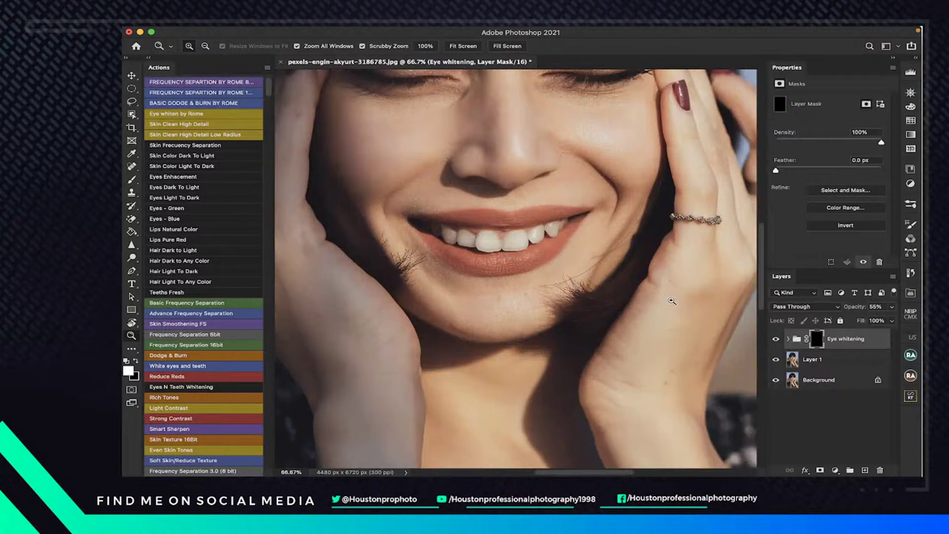
click(776, 339)
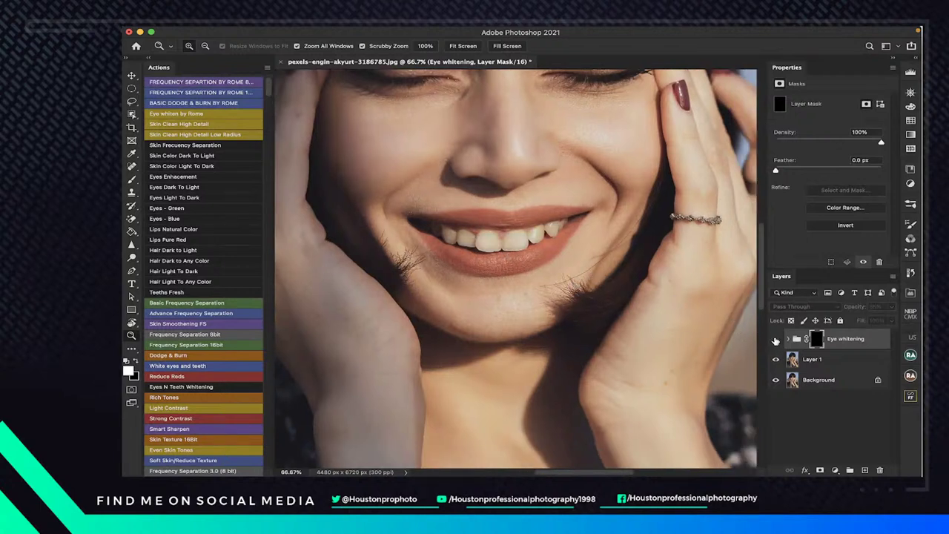
click(775, 340)
click(776, 340)
click(776, 340)
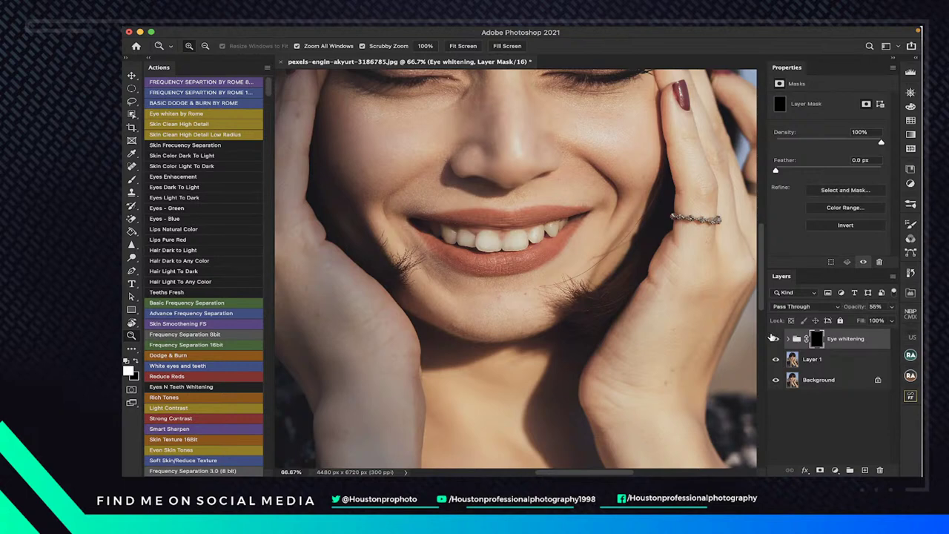
Close the current photo without saving and open pexels-sound-on-3760824.jpg from the Photos folder in Finder
click(281, 62)
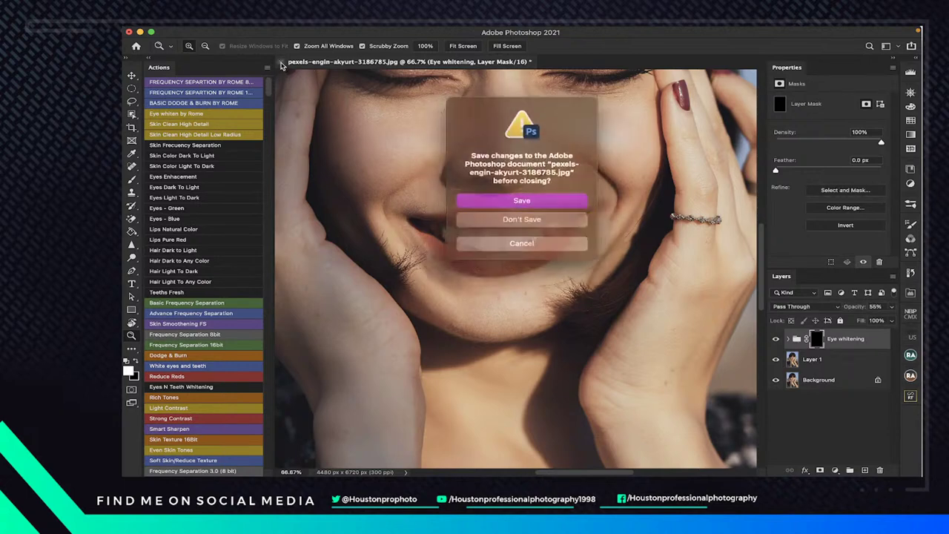
click(522, 217)
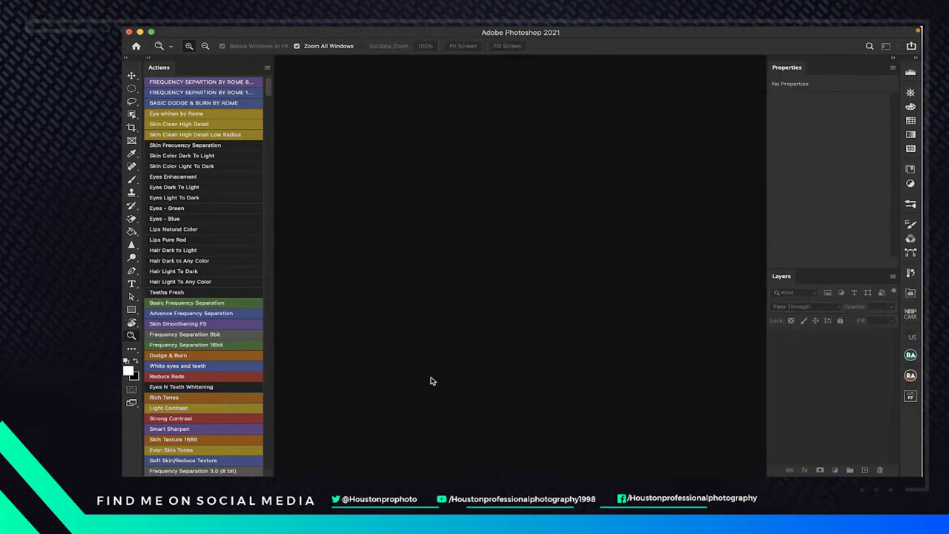
mouse_move(429, 462)
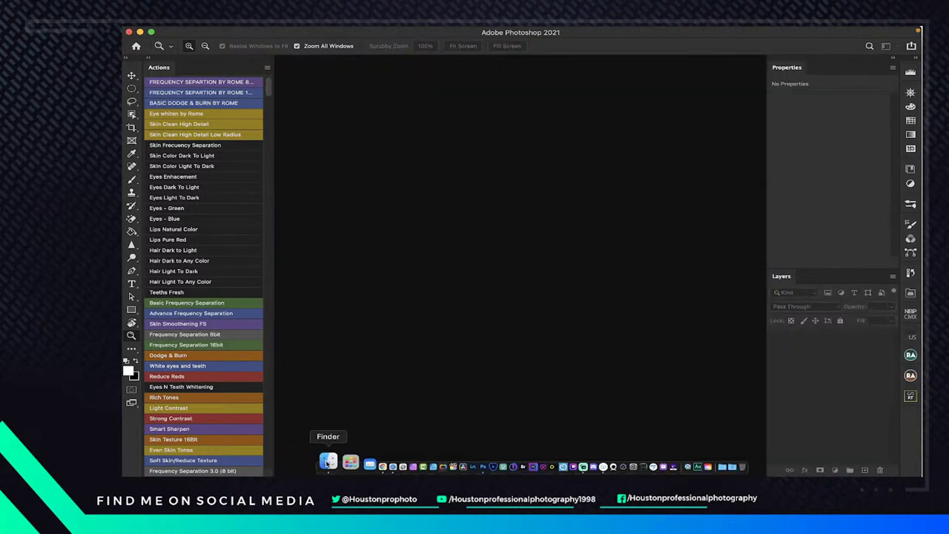
click(327, 461)
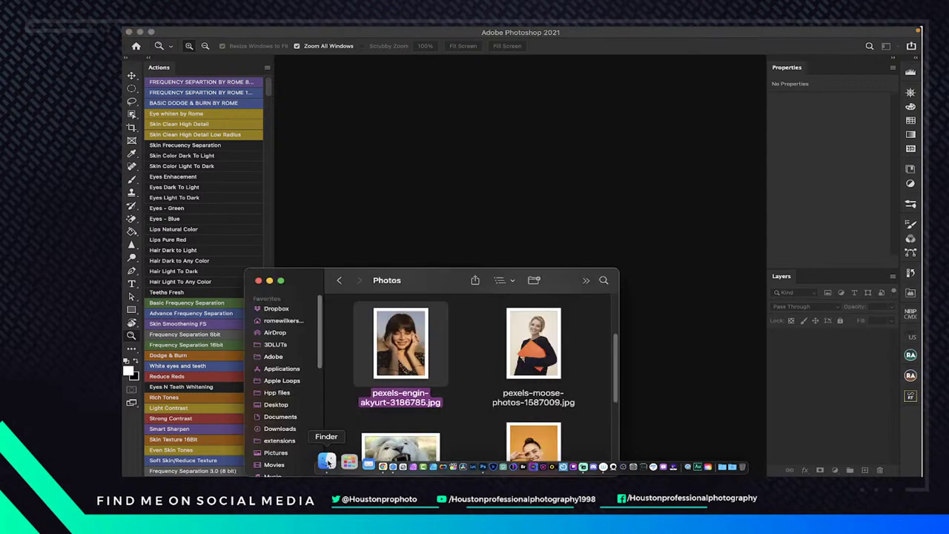
scroll(446, 385, down, 2)
scroll(446, 386, down, 1)
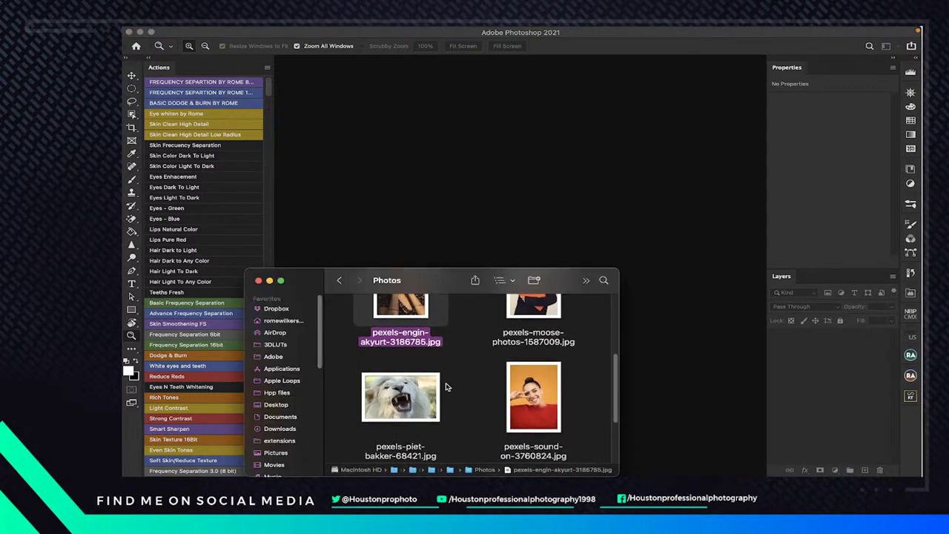
drag(530, 382, 608, 173)
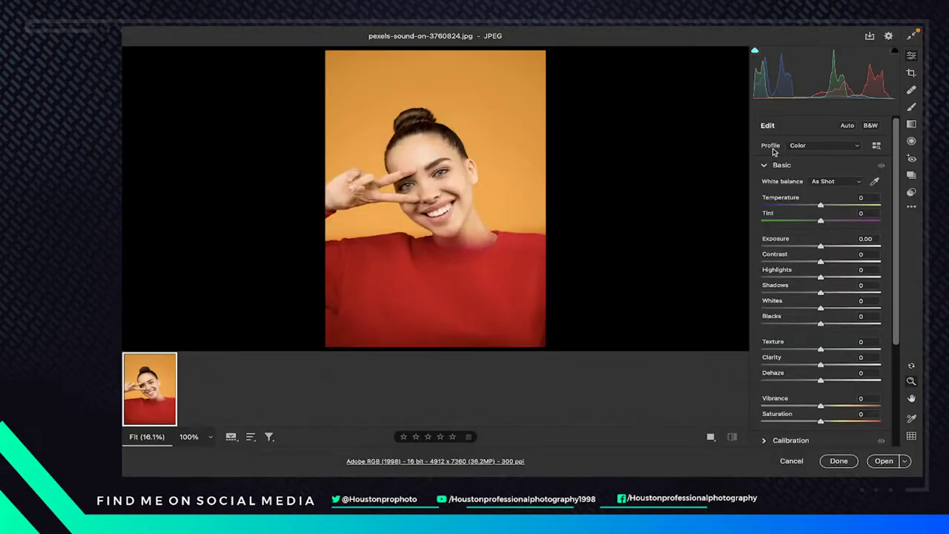
Crop the photo in Camera Raw to about 3331 x 5364 px around the woman's face and upper body, and open it in Photoshop
click(912, 72)
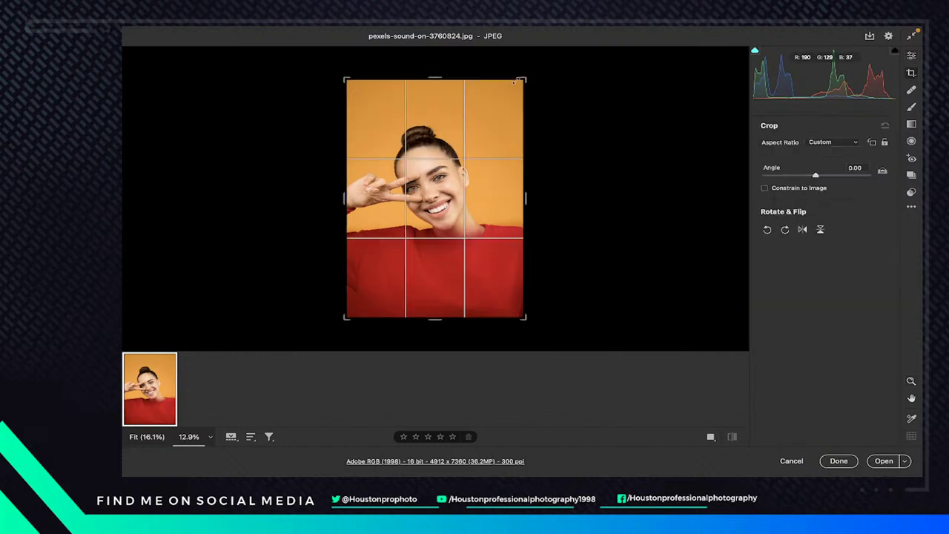
drag(522, 78, 503, 101)
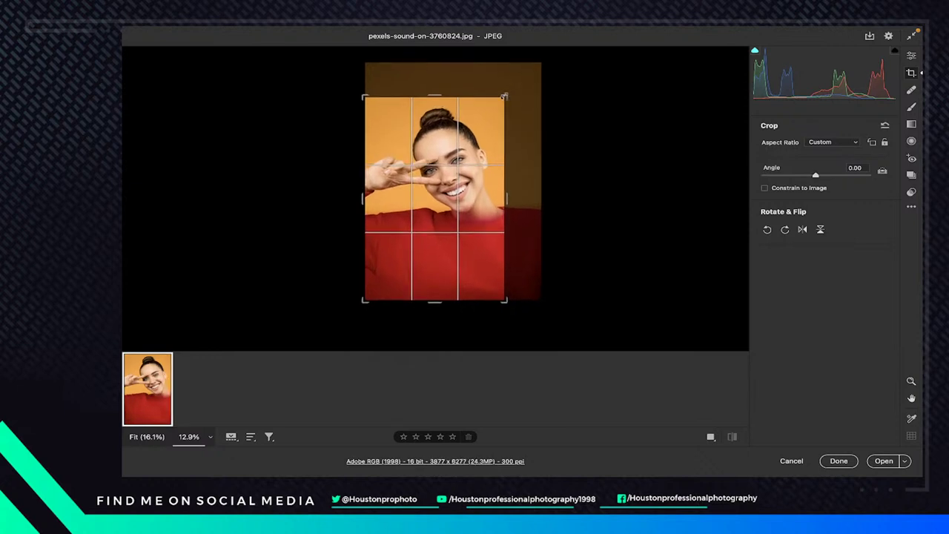
drag(365, 300, 375, 286)
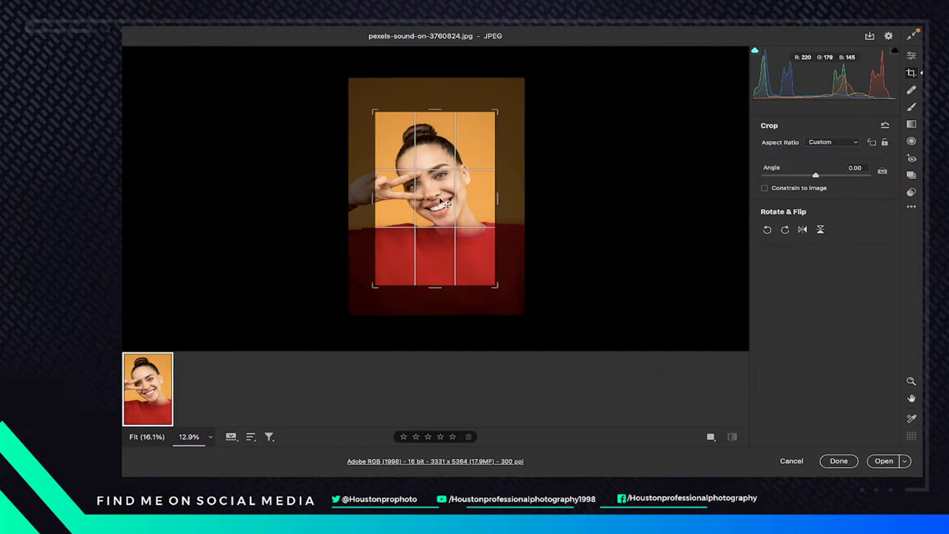
key(Return)
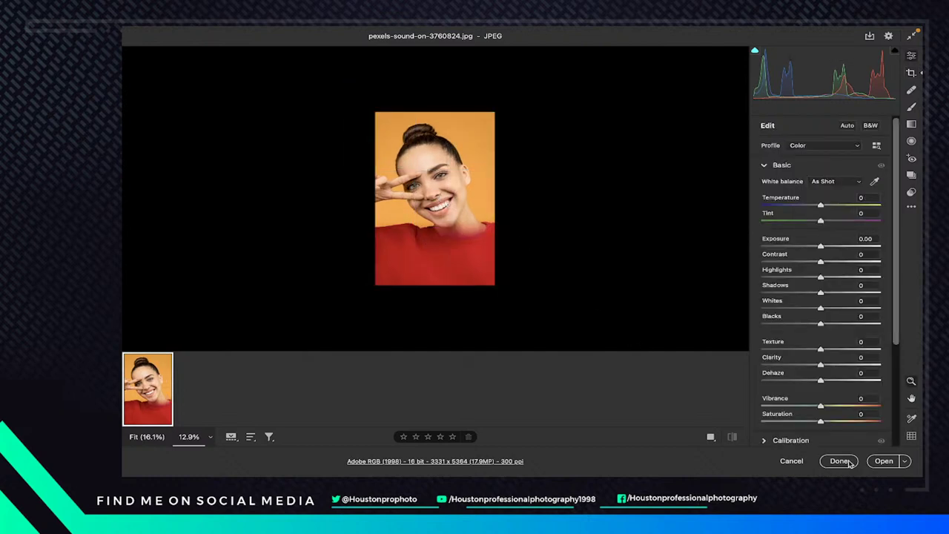
click(882, 461)
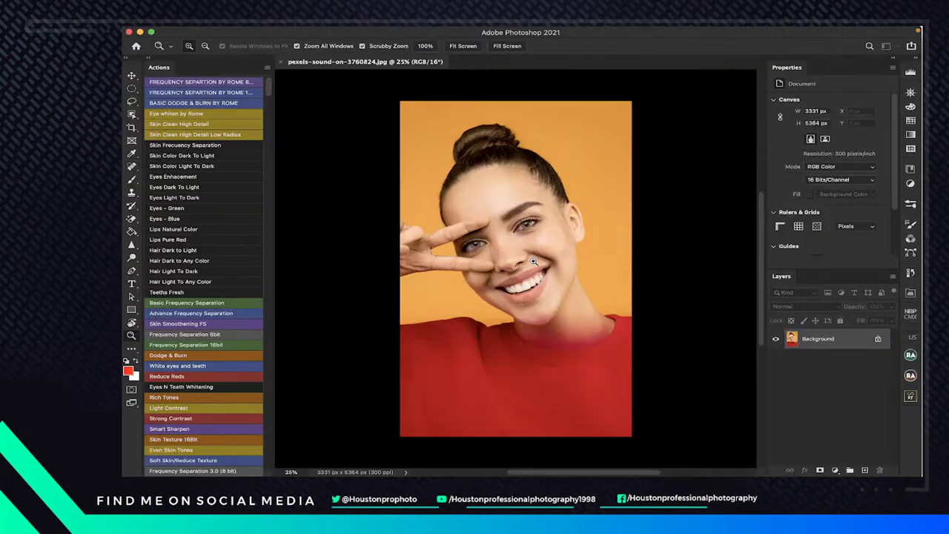
Duplicate the Background layer of the new portrait and run the Eye whiten action on the copy, continuing past its instructions
click(529, 231)
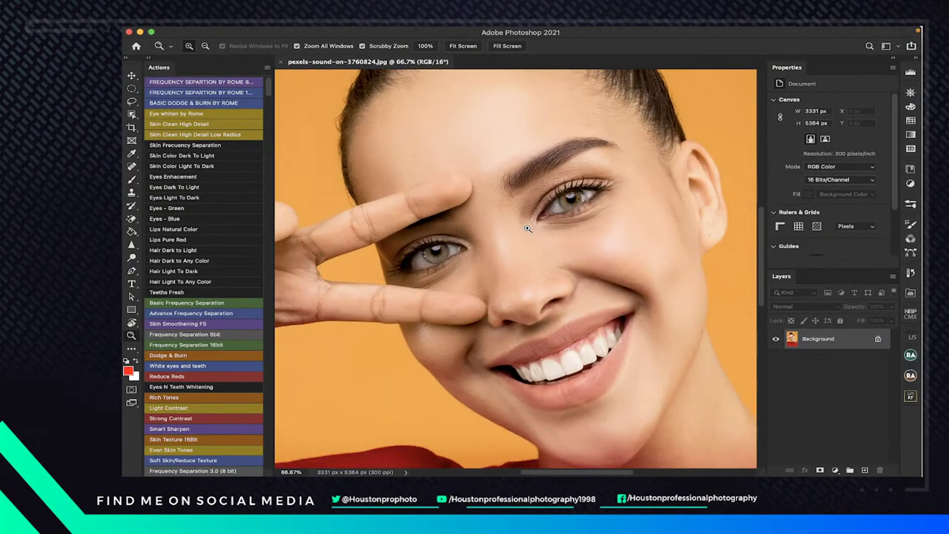
click(527, 229)
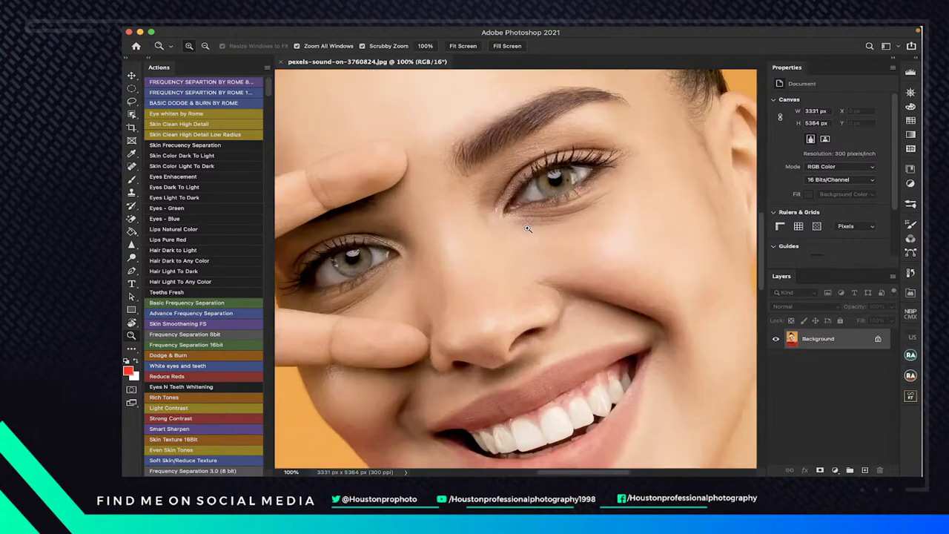
scroll(527, 229, down, 1)
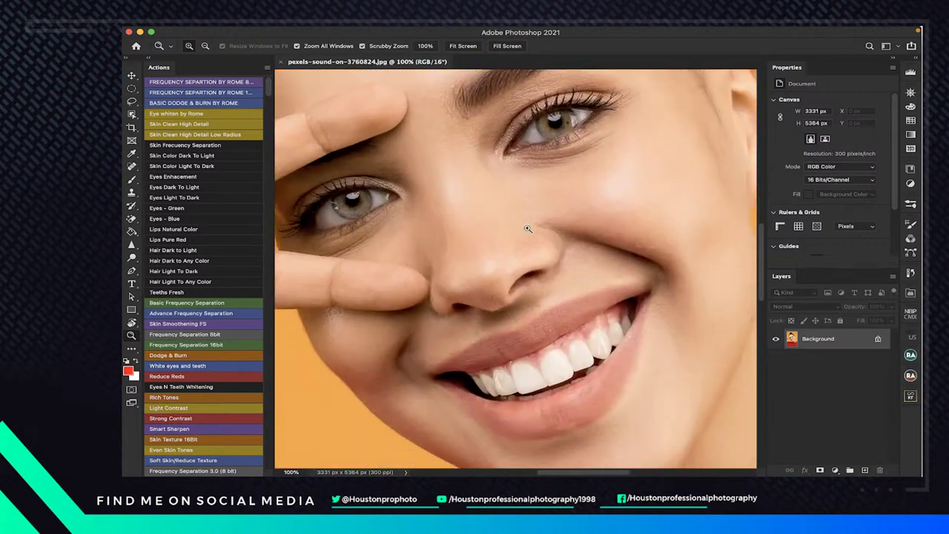
scroll(528, 229, up, 1)
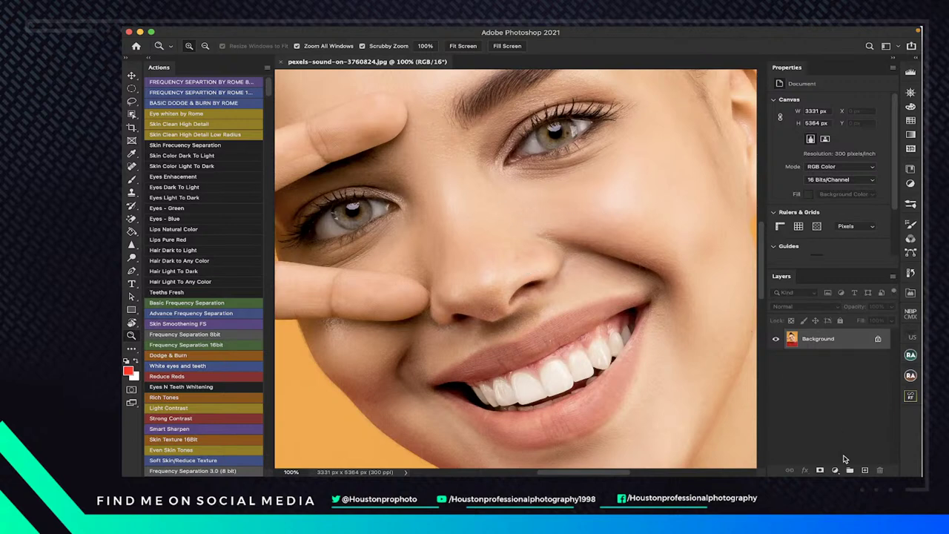
key(super+j)
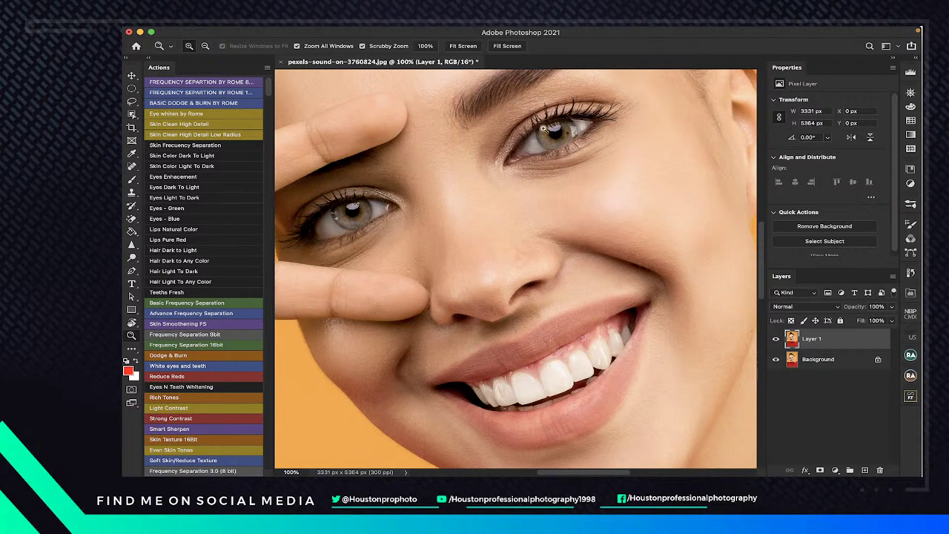
click(222, 114)
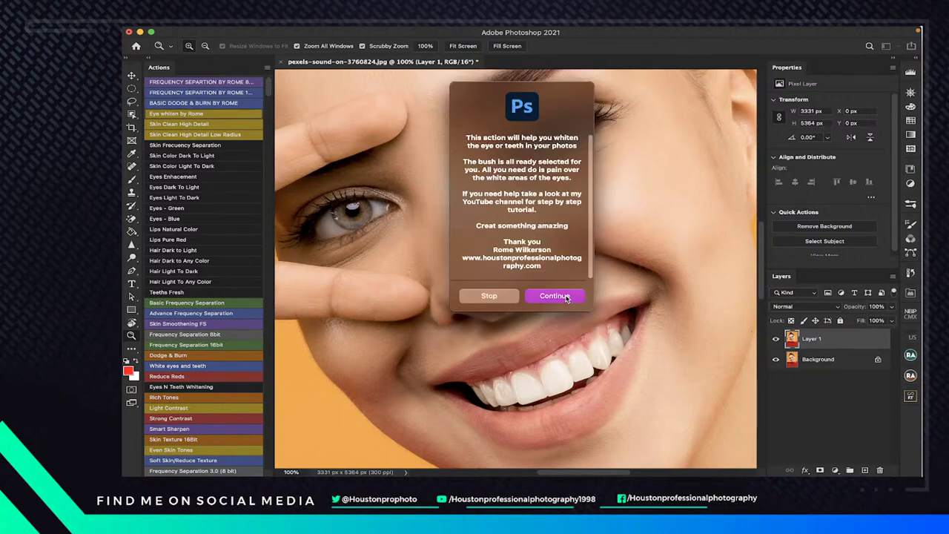
click(566, 297)
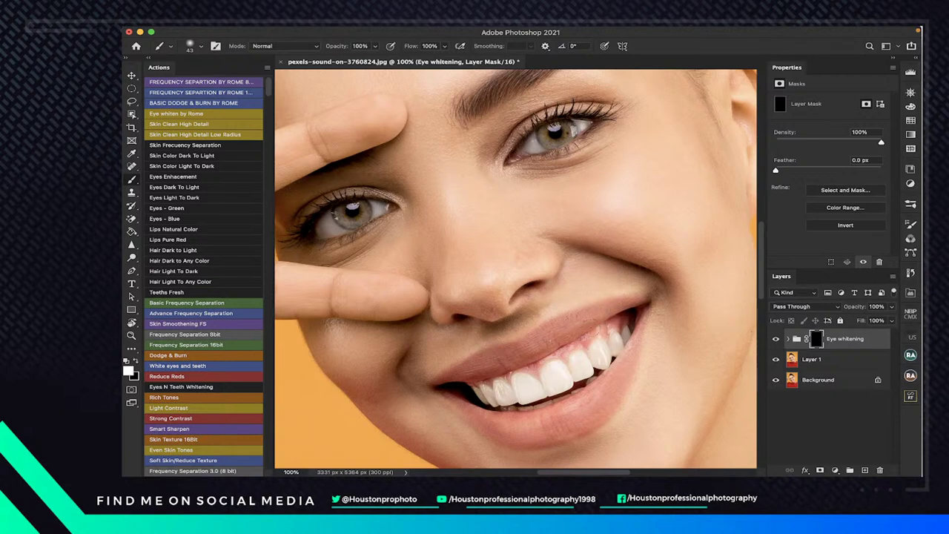
Paint white over the smiling woman's upper teeth on the Eye whitening group's mask with the 43 px brush
scroll(569, 357, down, 3)
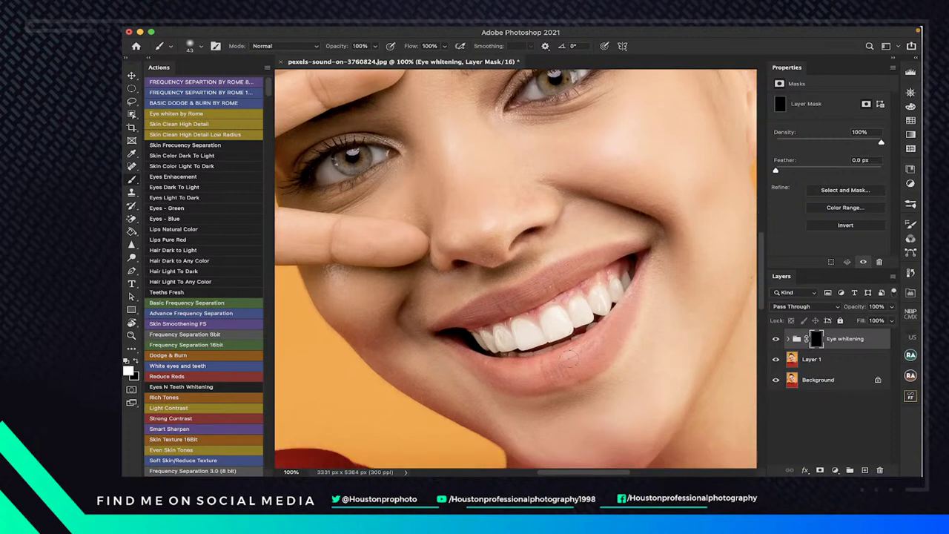
scroll(569, 357, up, 3)
scroll(578, 355, down, 2)
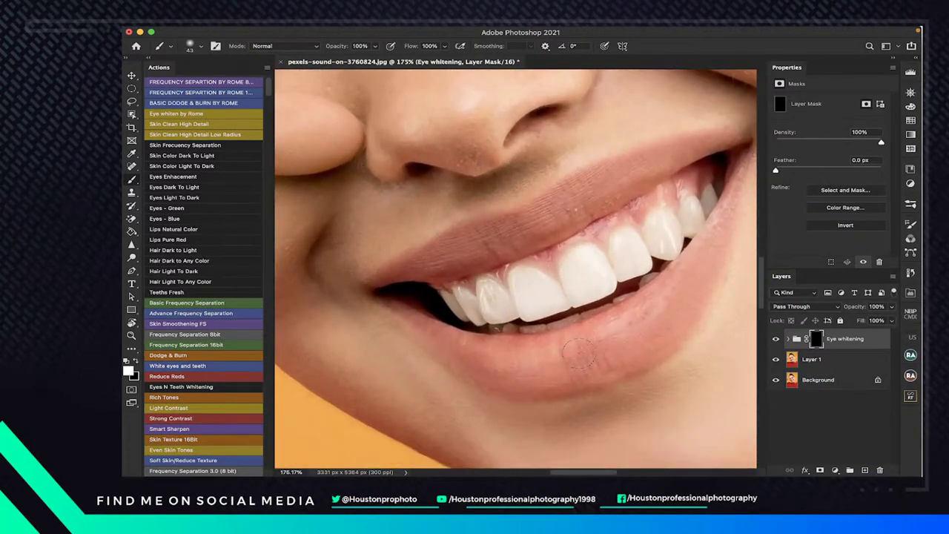
scroll(581, 353, right, 2)
scroll(425, 296, down, 3)
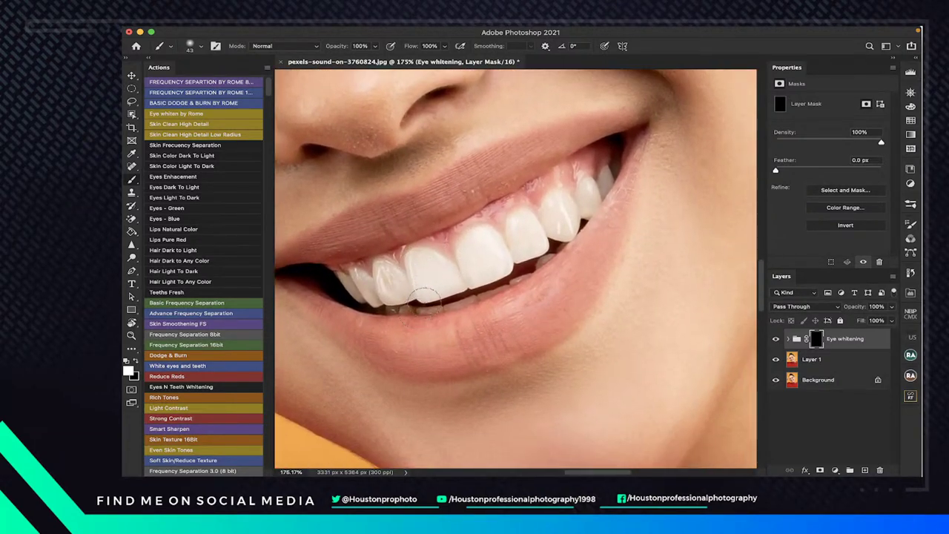
scroll(425, 296, up, 1)
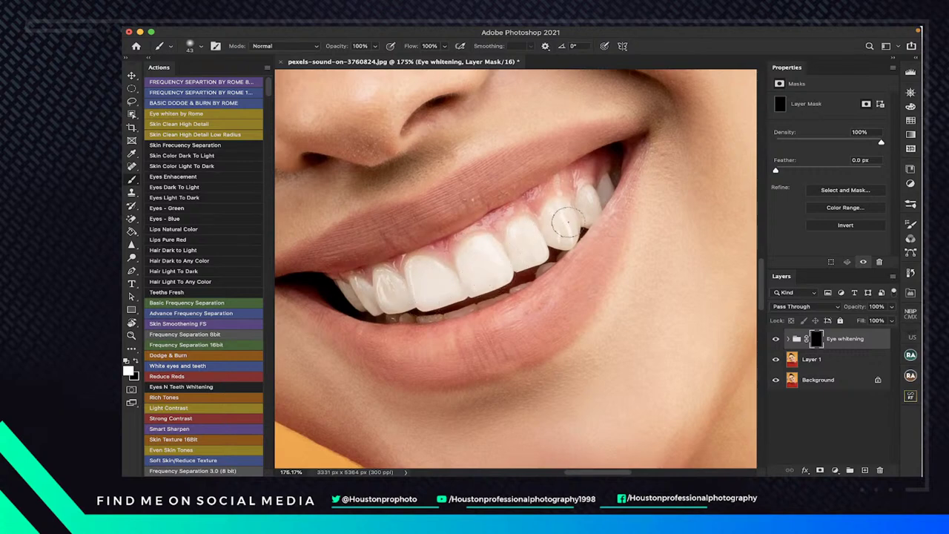
mouse_move(567, 221)
mouse_down()
mouse_move(589, 200)
mouse_move(515, 246)
mouse_move(393, 289)
mouse_move(512, 255)
mouse_move(480, 271)
mouse_up()
drag(384, 286, 387, 289)
drag(384, 301, 367, 301)
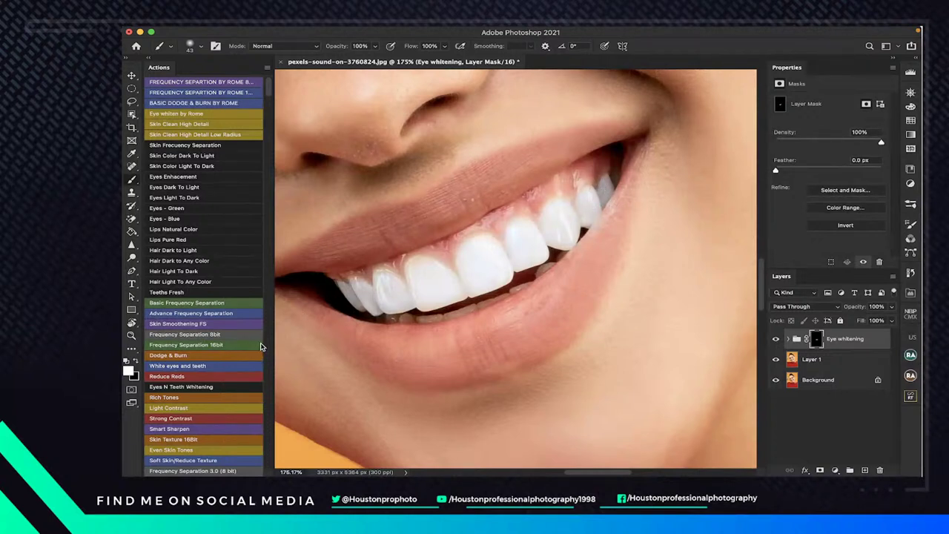
View the Eye whitening group's mask on its own to check the painted teeth area, and return to the image
key(x)
key(x)
alt+click(816, 340)
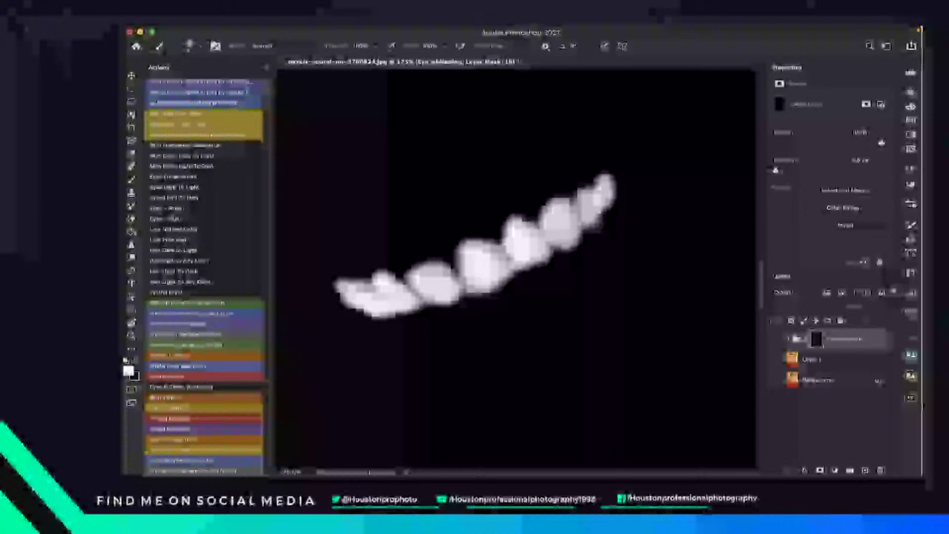
alt+click(817, 339)
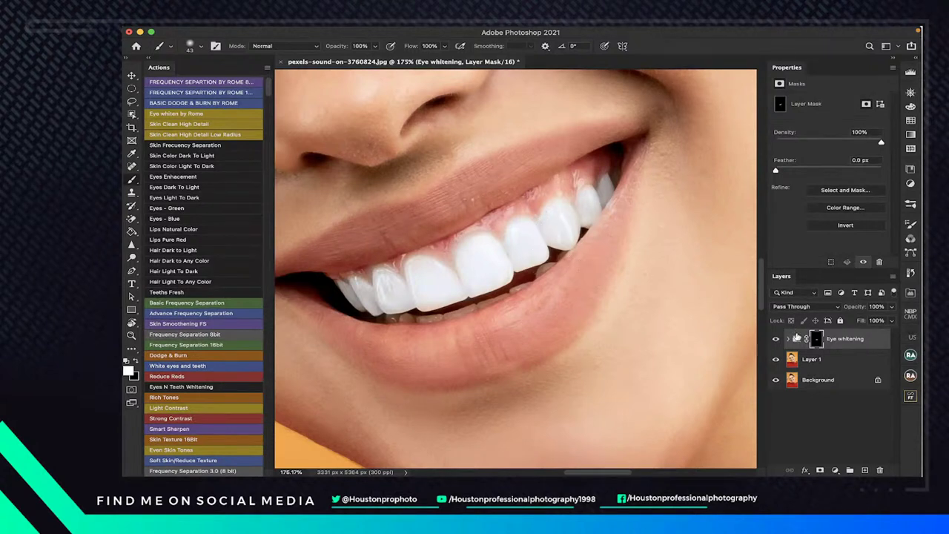
Reduce the Eye whitening group's opacity to 57% and compare the teeth with the group hidden and shown, leaving it shown
click(892, 311)
drag(889, 320, 869, 324)
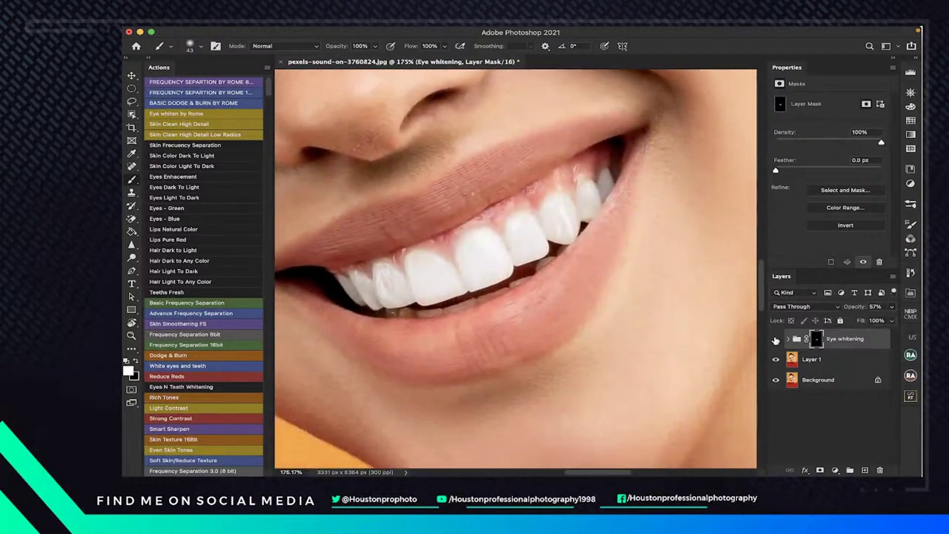
click(776, 339)
click(775, 339)
click(776, 339)
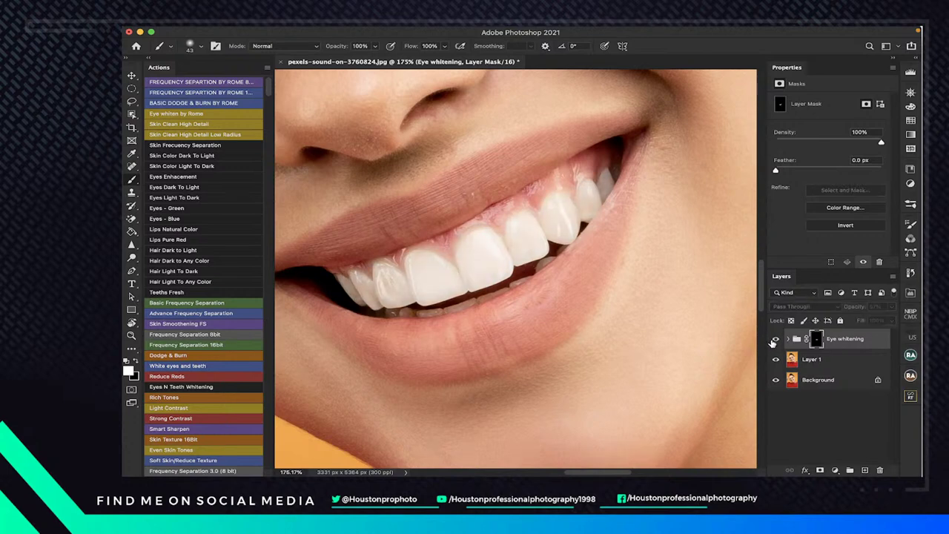
click(775, 340)
Paint white over the whites of both eyes on the Eye whitening group's mask with the 43 px brush
drag(764, 293, 764, 245)
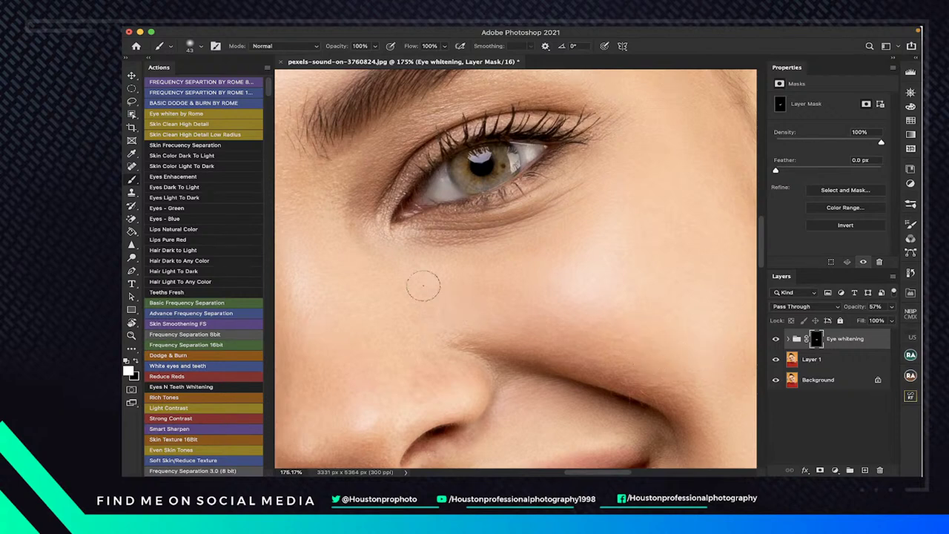
mouse_move(417, 181)
mouse_down()
mouse_move(448, 178)
mouse_move(438, 176)
mouse_up()
scroll(381, 266, left, 10)
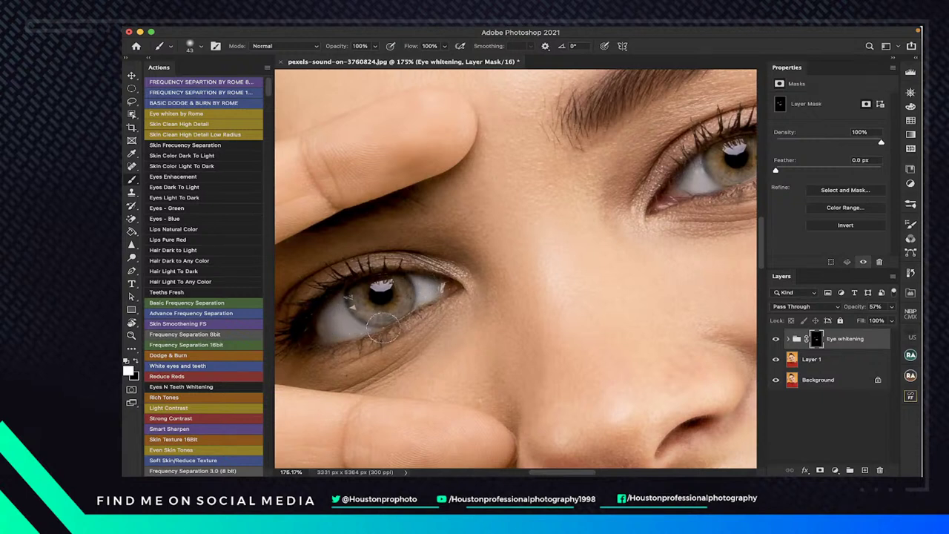
scroll(360, 328, right, 5)
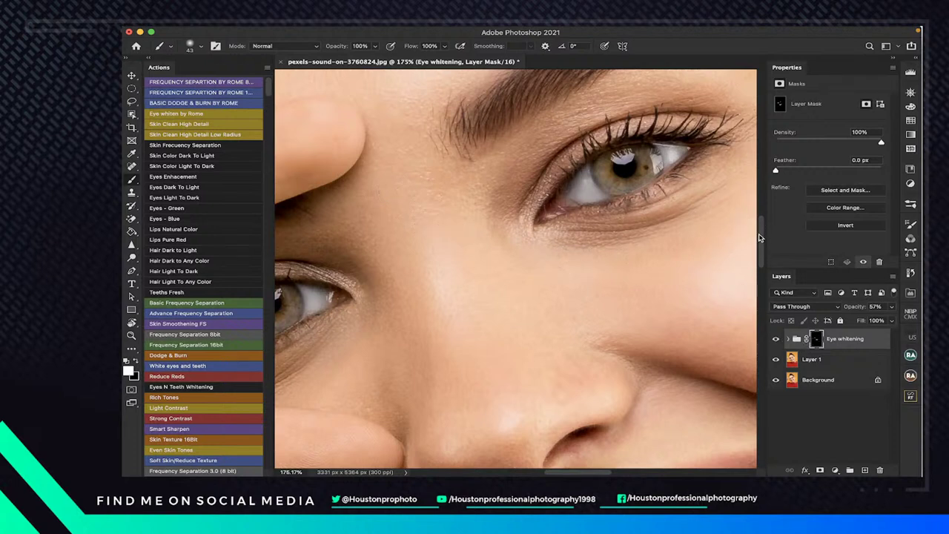
mouse_move(758, 245)
mouse_down()
mouse_move(757, 274)
mouse_move(761, 234)
mouse_move(746, 306)
mouse_move(755, 232)
mouse_move(749, 289)
mouse_move(753, 252)
mouse_up()
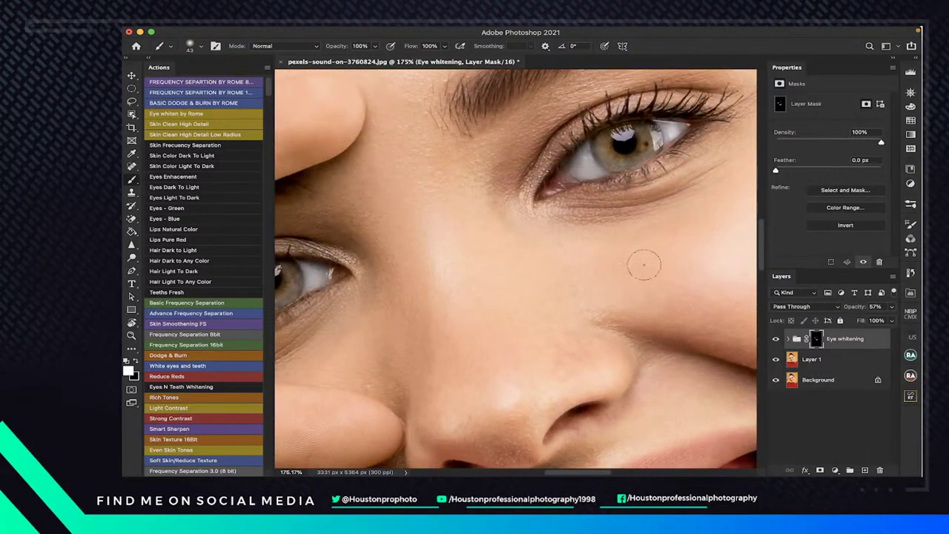
scroll(608, 271, down, 5)
scroll(608, 271, down, 1)
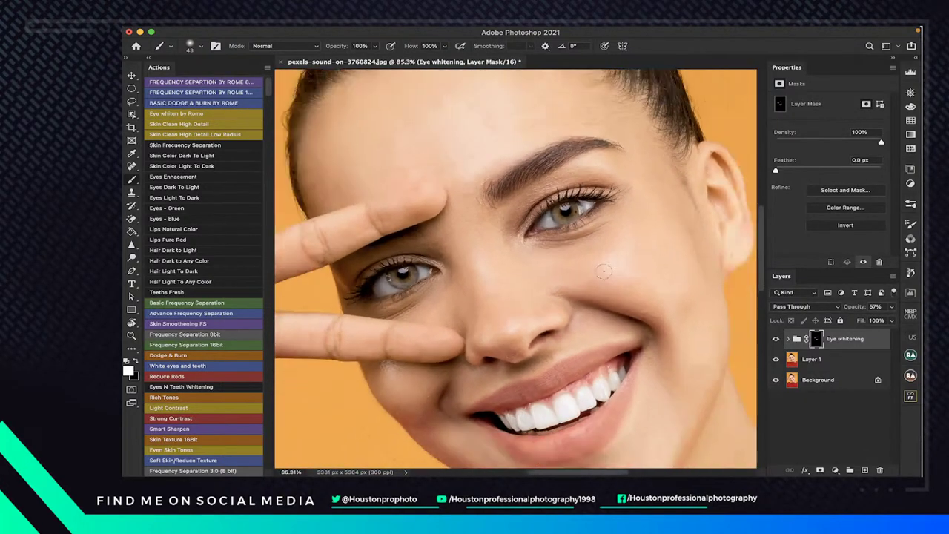
Compare the smiling woman's face with the Eye whitening group hidden and shown, leaving the group shown
scroll(594, 276, down, 1)
scroll(586, 273, down, 2)
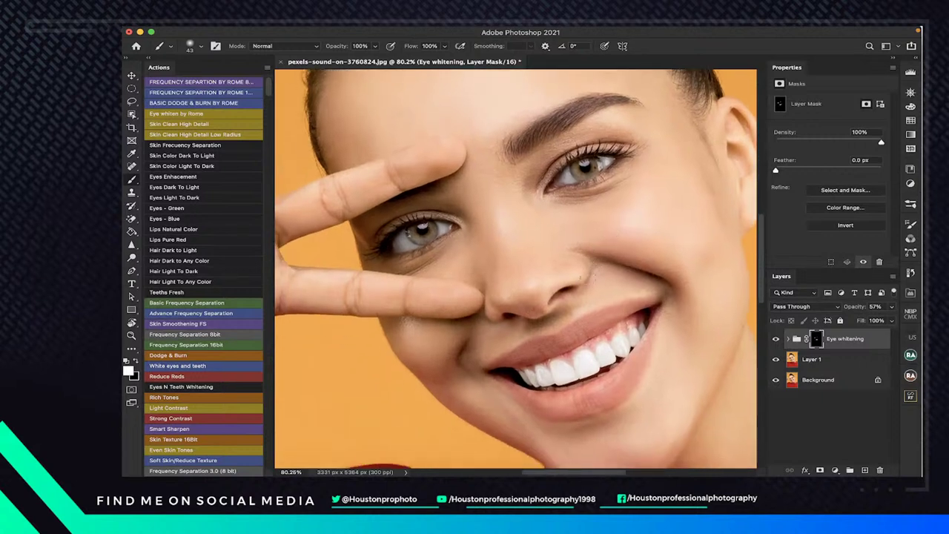
click(775, 339)
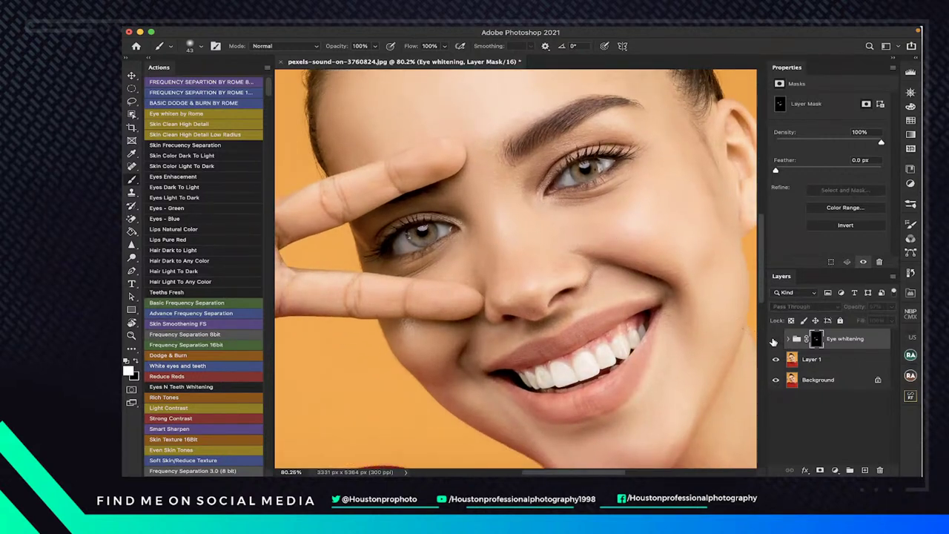
click(775, 338)
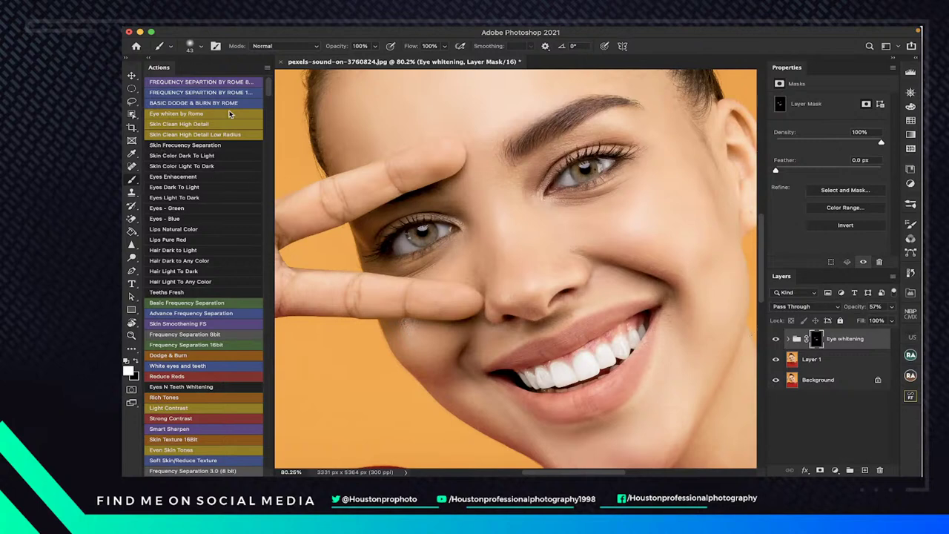
Close the current photo without saving, and open pexels-moose-photos-1587009.jpg from Finder's Photos folder through Camera Raw with its settings unchanged
click(281, 63)
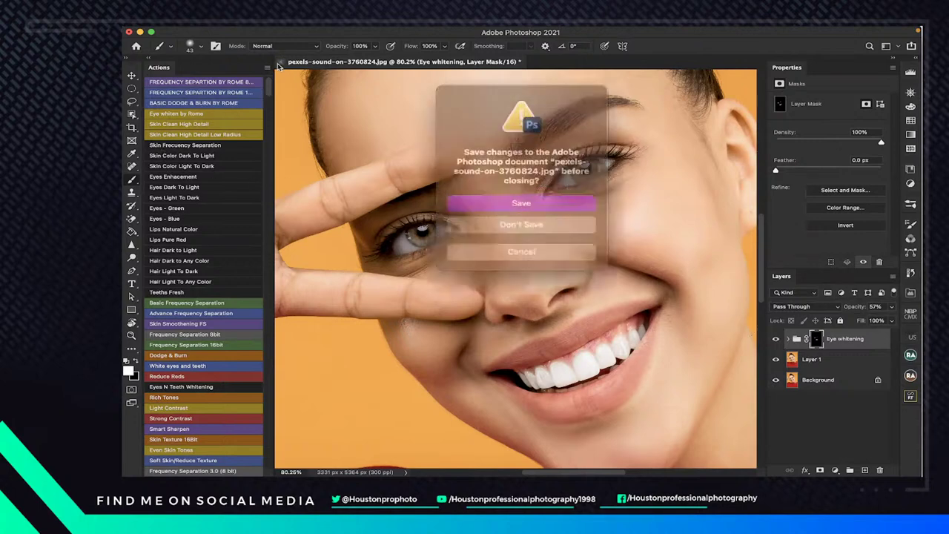
click(523, 218)
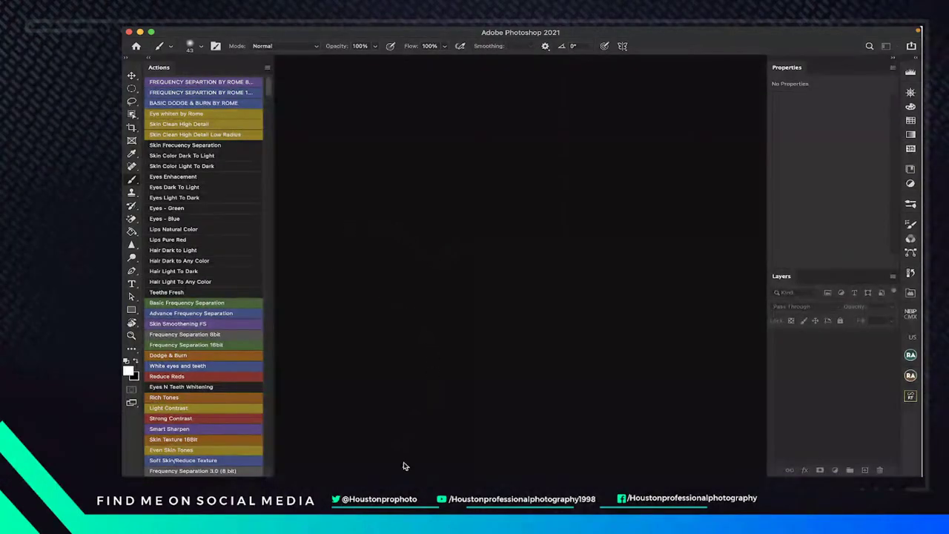
mouse_move(411, 466)
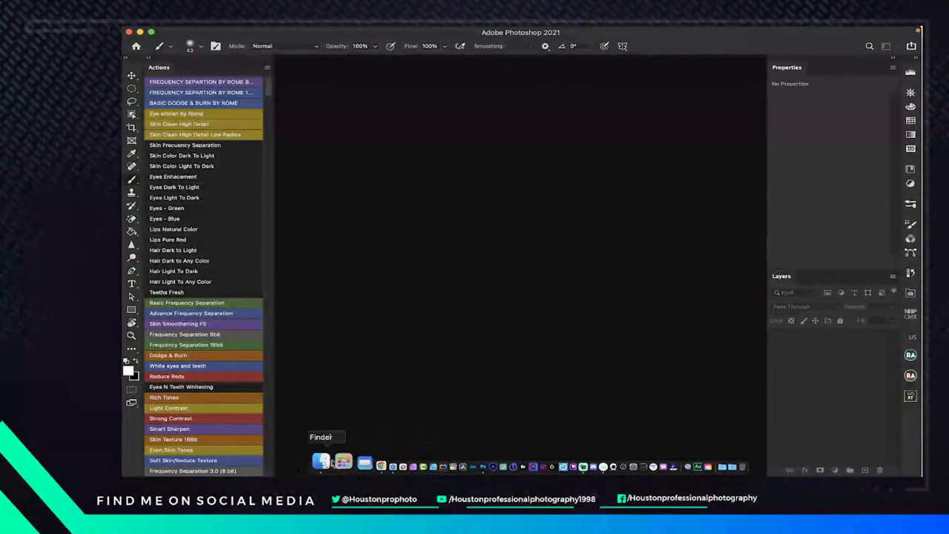
click(329, 462)
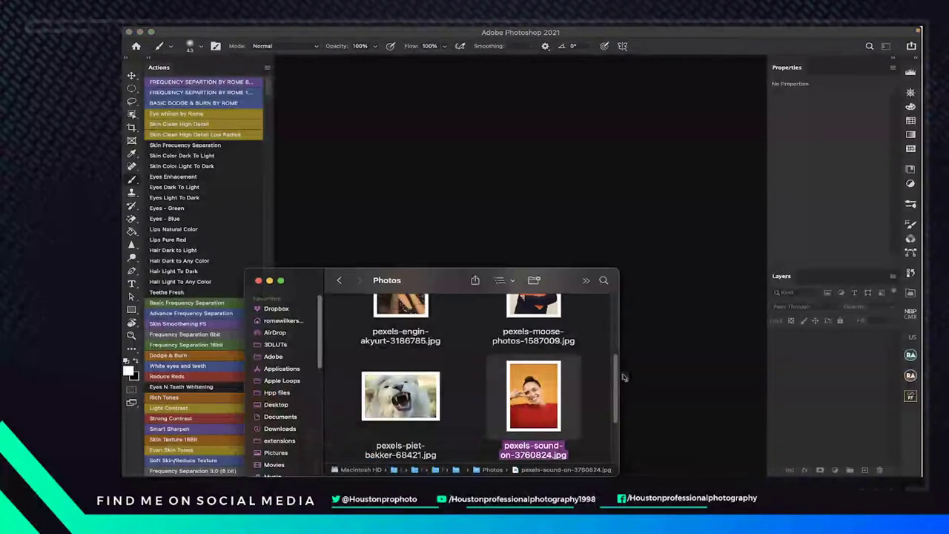
drag(612, 390, 600, 344)
drag(545, 419, 450, 173)
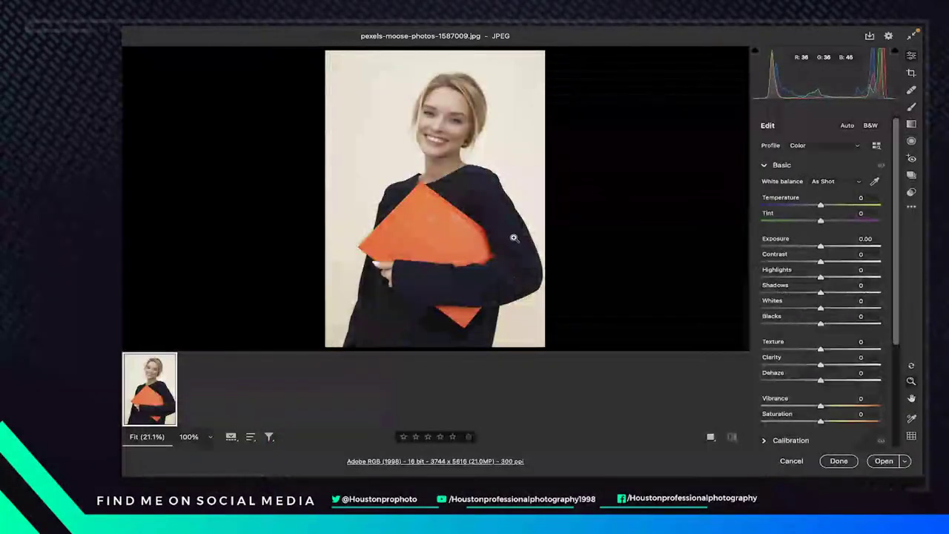
drag(438, 122, 489, 182)
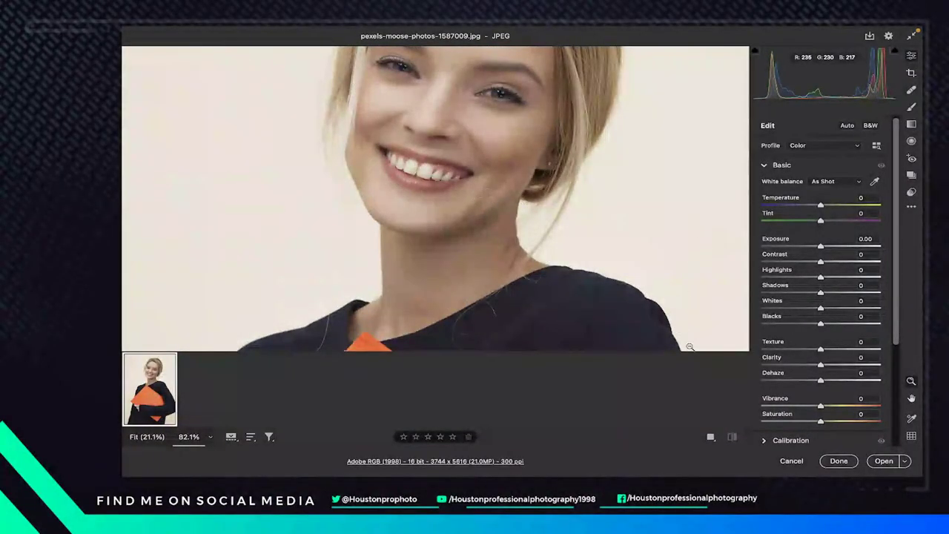
click(883, 461)
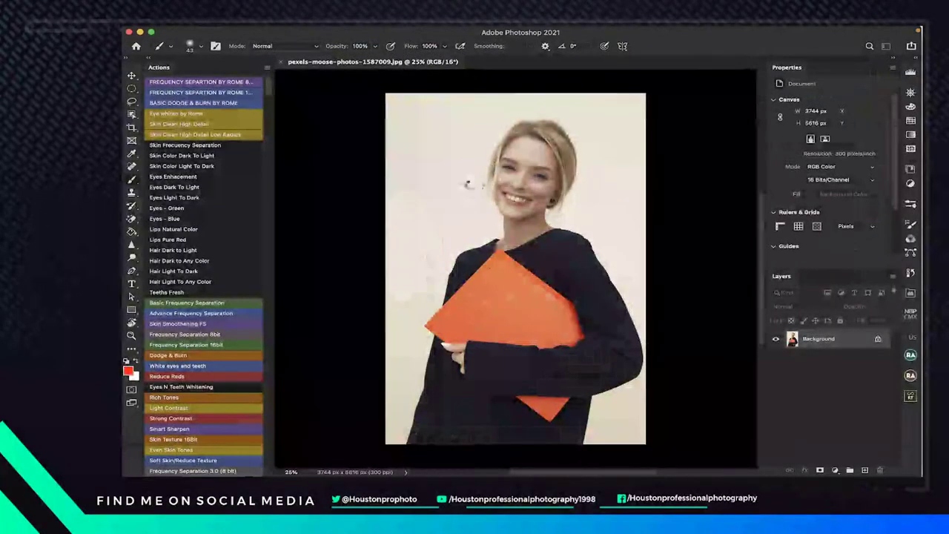
Duplicate the Background layer and run the Eye whiten by Rome action on the copy, continuing past its message
click(132, 335)
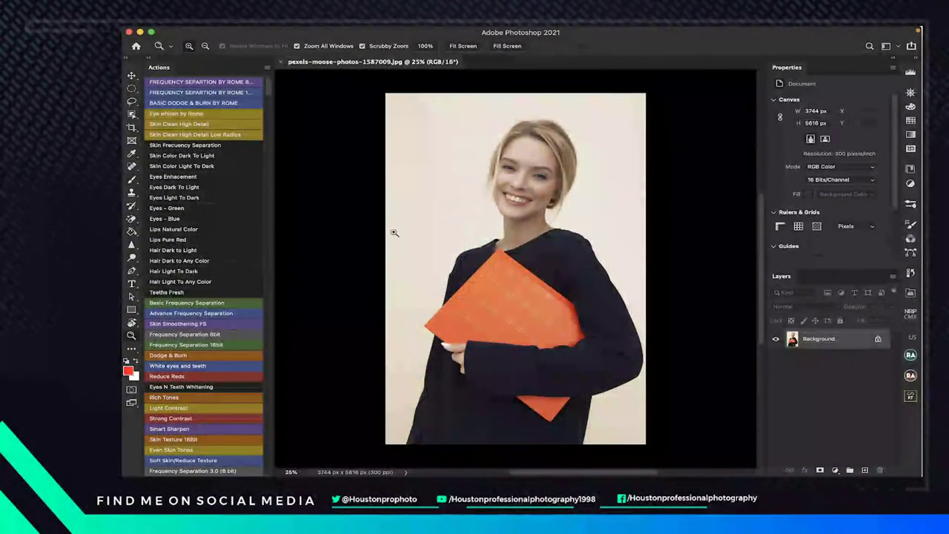
drag(504, 137, 600, 248)
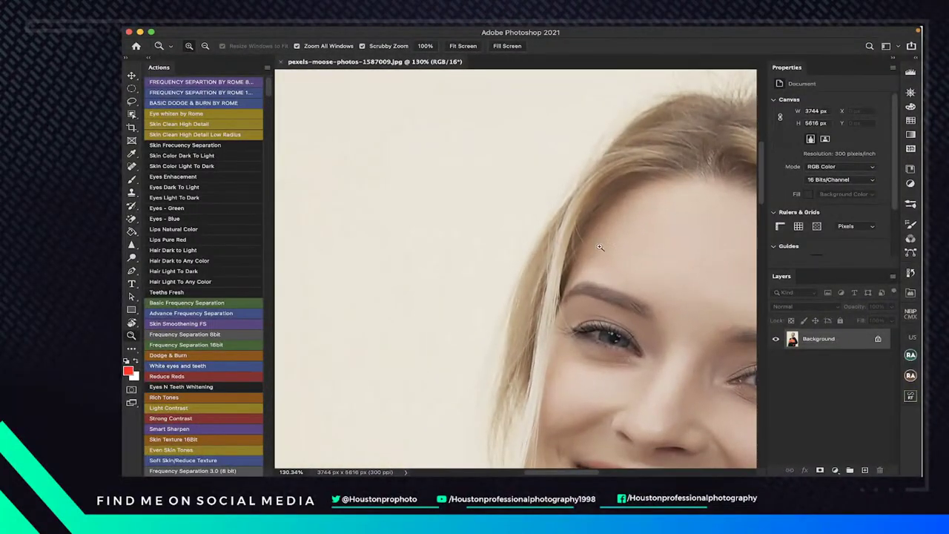
scroll(473, 302, left, 5)
scroll(470, 298, right, 15)
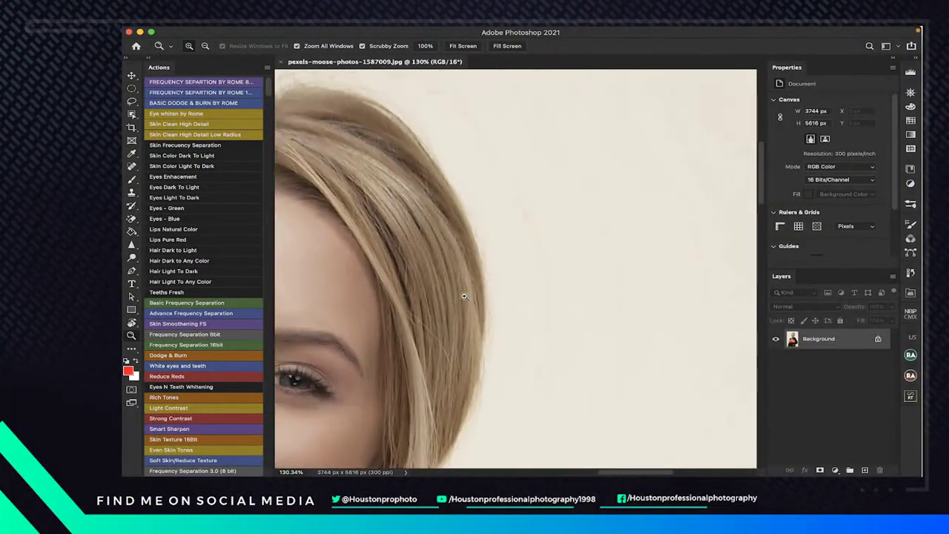
scroll(459, 298, down, 6)
scroll(449, 299, left, 10)
scroll(449, 298, up, 5)
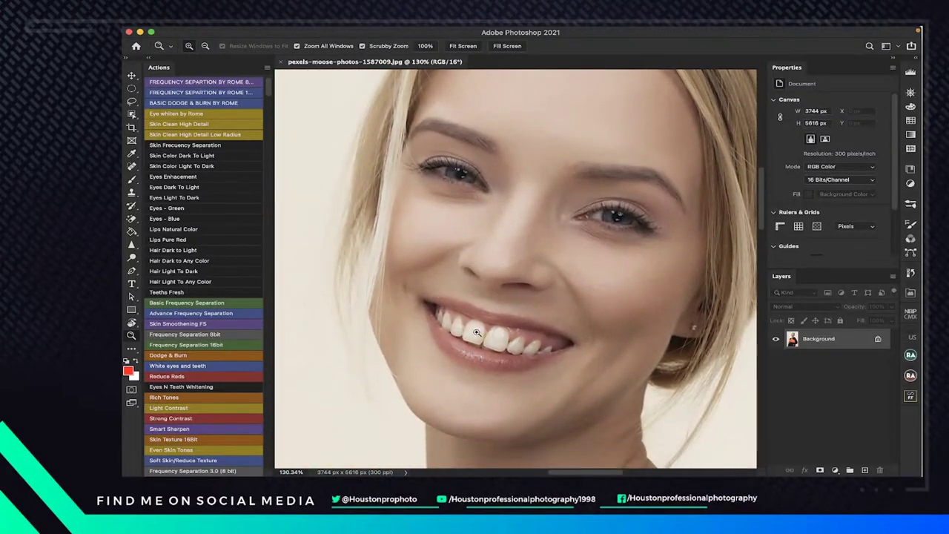
drag(485, 341, 511, 356)
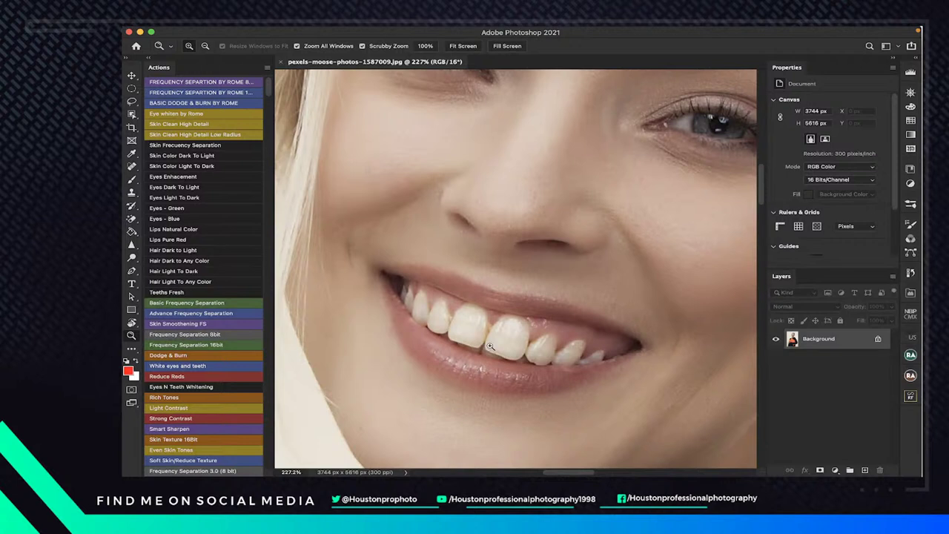
key(super+j)
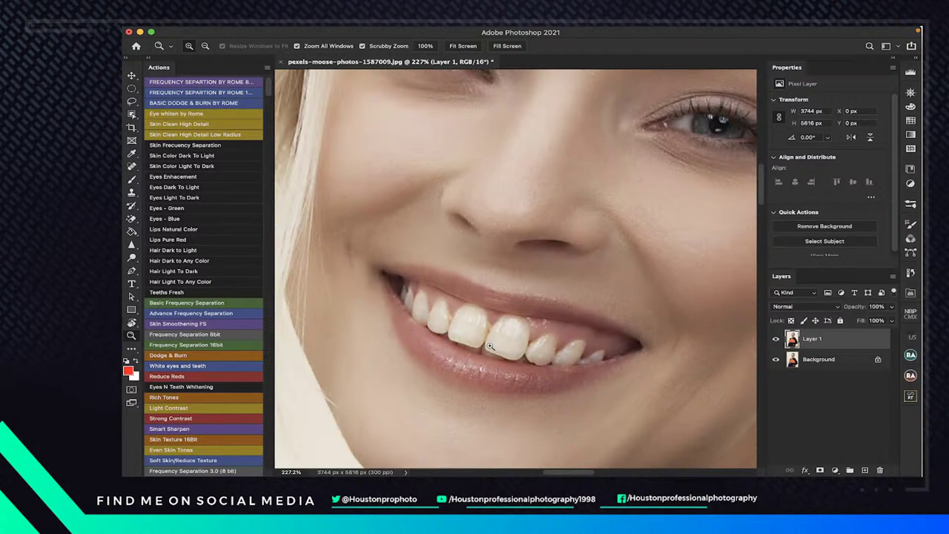
click(226, 114)
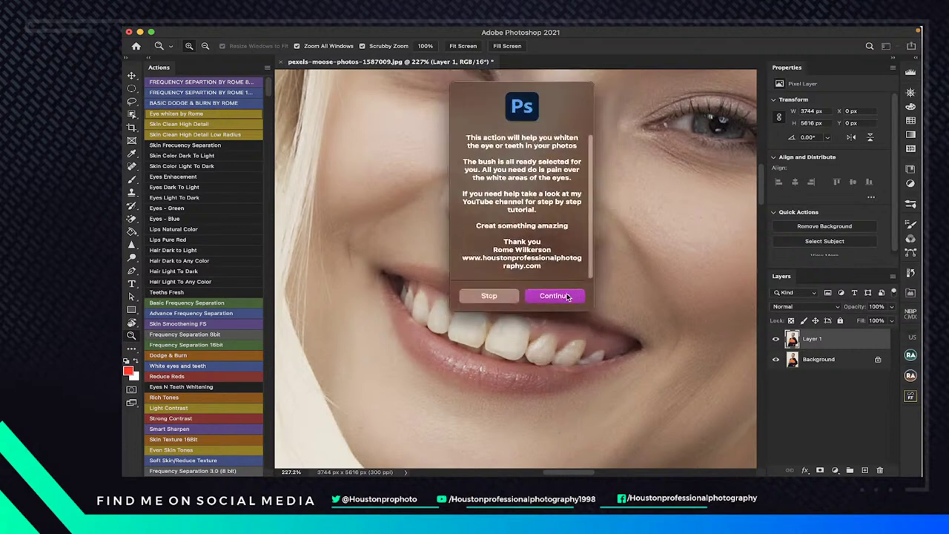
click(575, 296)
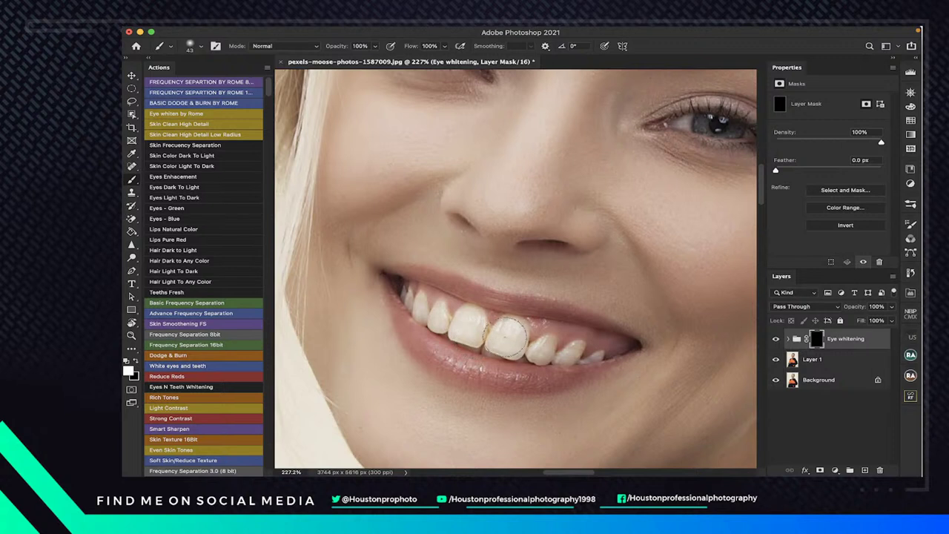
Choose the Soft Round brush for the mask and reduce its size to 29 px
drag(476, 338, 438, 307)
right_click(438, 305)
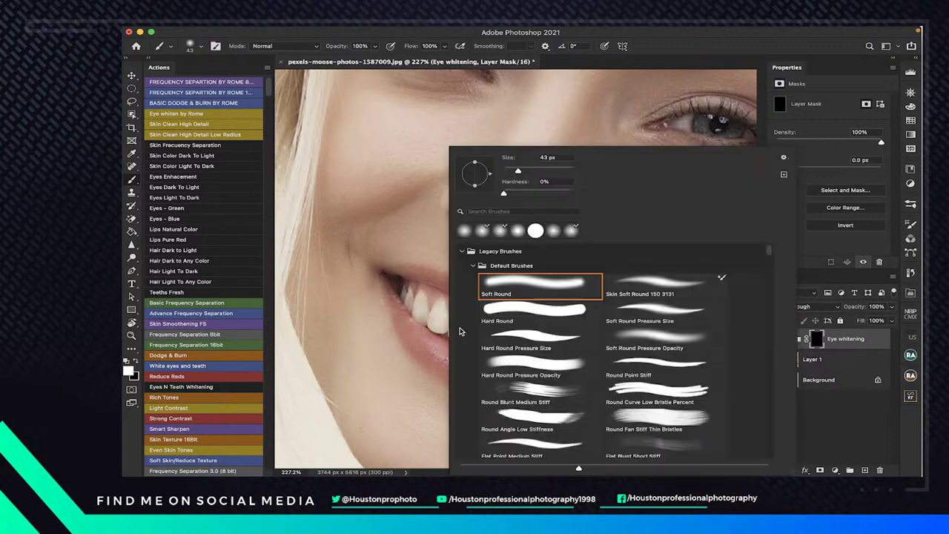
click(559, 283)
click(350, 298)
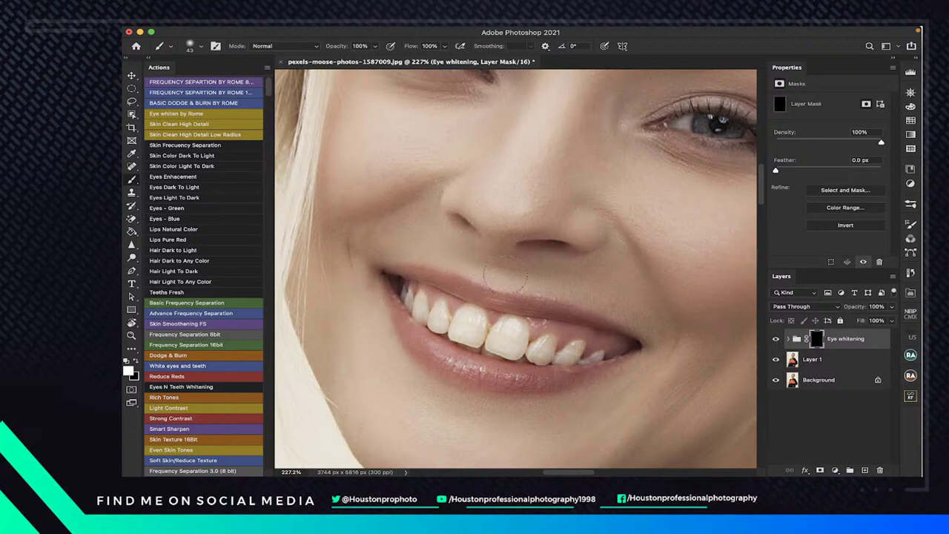
mouse_move(576, 284)
mouse_down()
mouse_move(571, 254)
mouse_move(590, 299)
mouse_move(576, 189)
mouse_up()
Paint white over the blonde woman's upper teeth on the Eye whitening group's mask with the 29 px brush
mouse_move(465, 315)
mouse_down()
mouse_move(460, 323)
mouse_move(476, 317)
mouse_up()
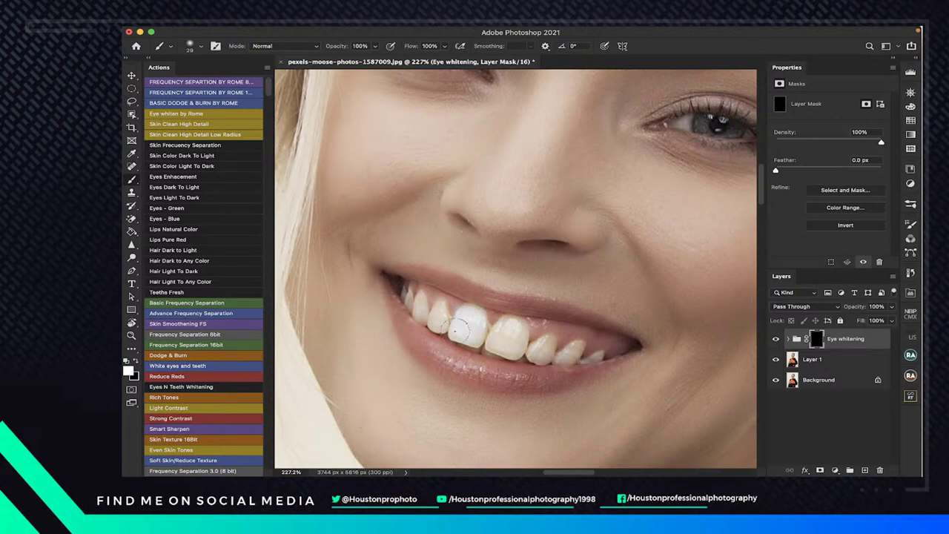
drag(456, 329, 446, 319)
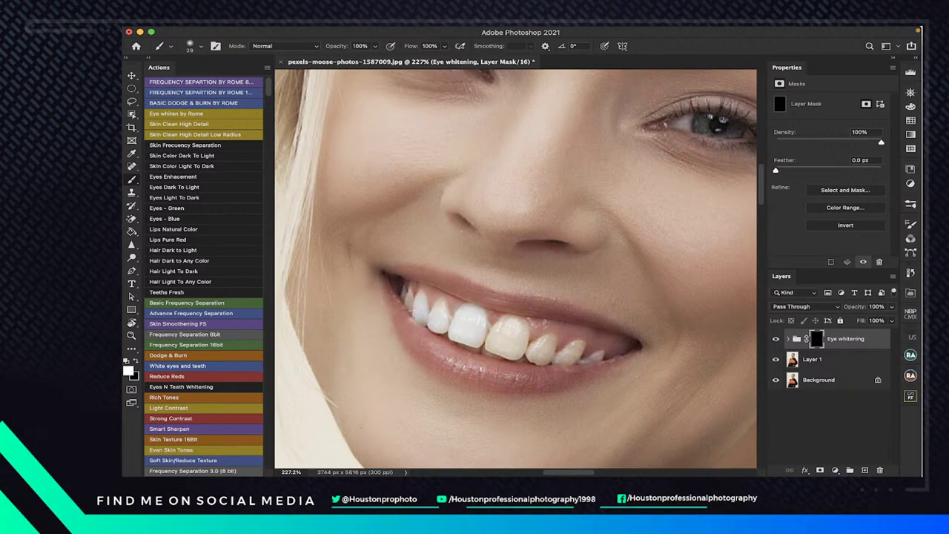
drag(454, 324, 471, 320)
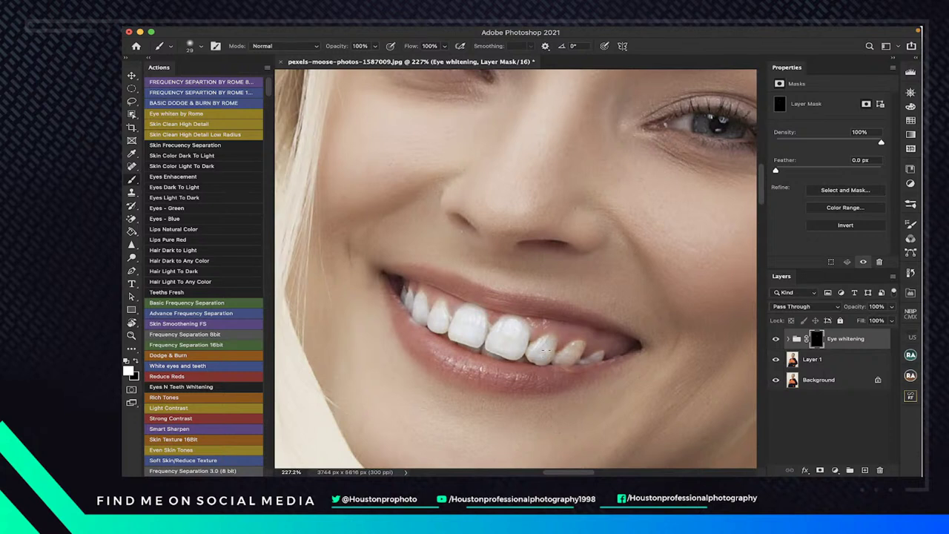
drag(580, 346, 564, 354)
mouse_move(559, 359)
mouse_down()
mouse_move(598, 355)
mouse_move(576, 364)
mouse_up()
drag(478, 339, 513, 341)
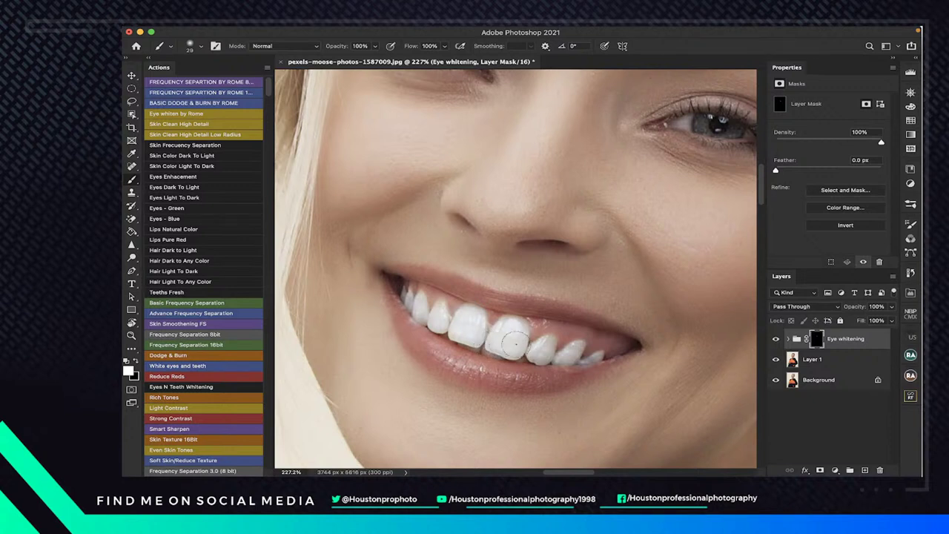
Show the Eye whitening mask on its own, paint white over the patchy areas of the front teeth, and return to the image
alt+click(816, 341)
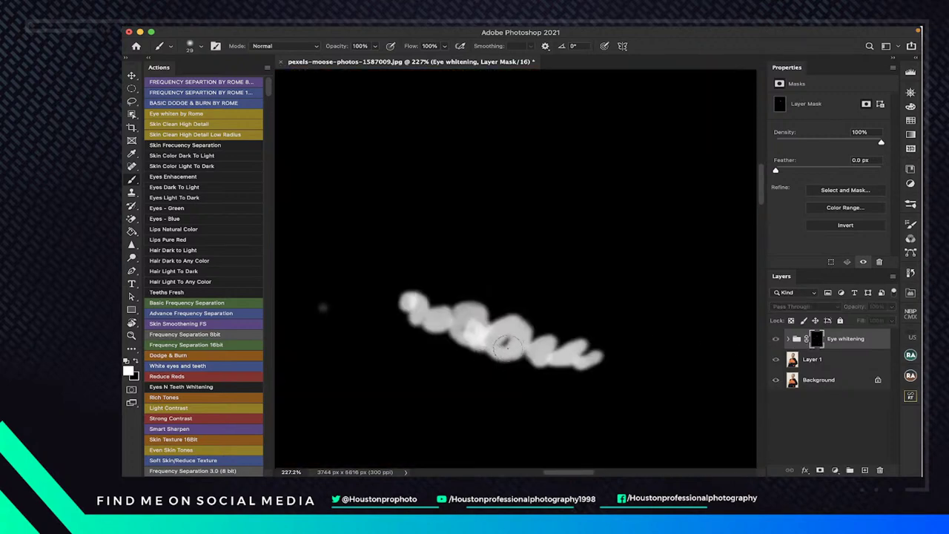
mouse_move(516, 340)
mouse_down()
mouse_move(511, 348)
mouse_move(505, 336)
mouse_move(510, 342)
mouse_move(464, 327)
mouse_move(475, 327)
mouse_up()
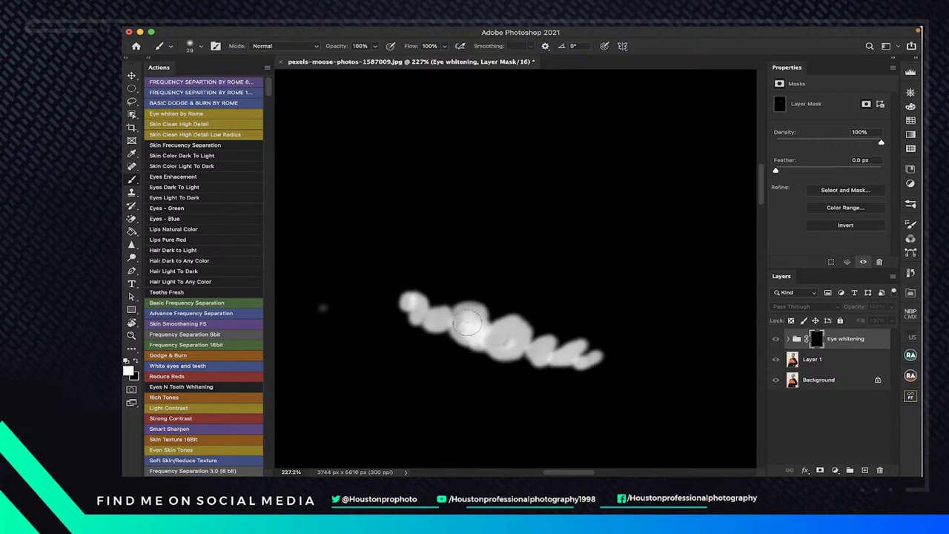
alt+click(816, 339)
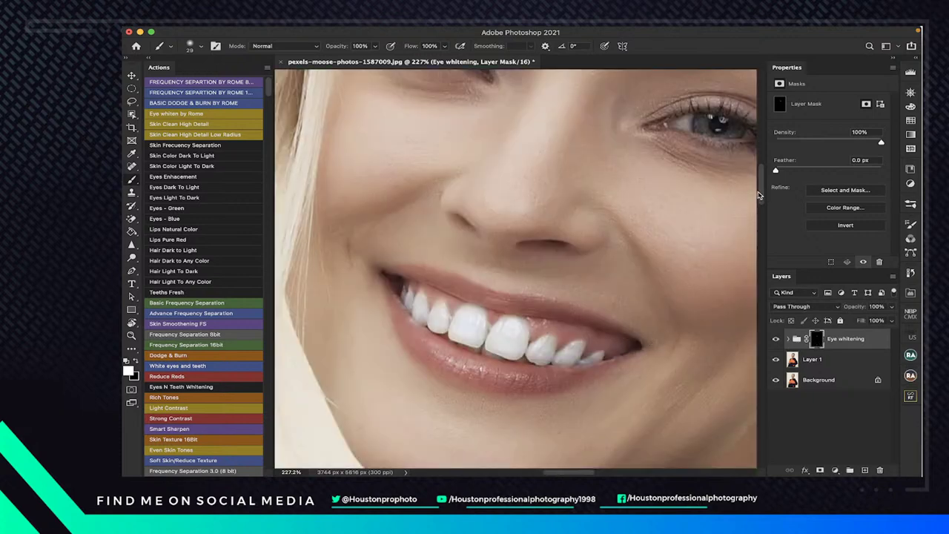
Reduce the Eye whitening group's opacity to 51% while judging the teeth against the whole portrait
drag(761, 195, 759, 188)
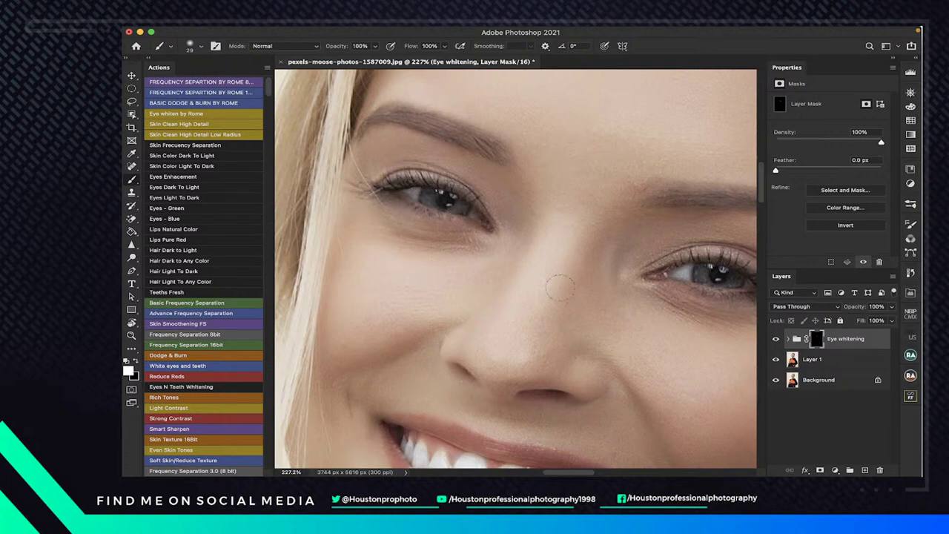
scroll(489, 267, right, 5)
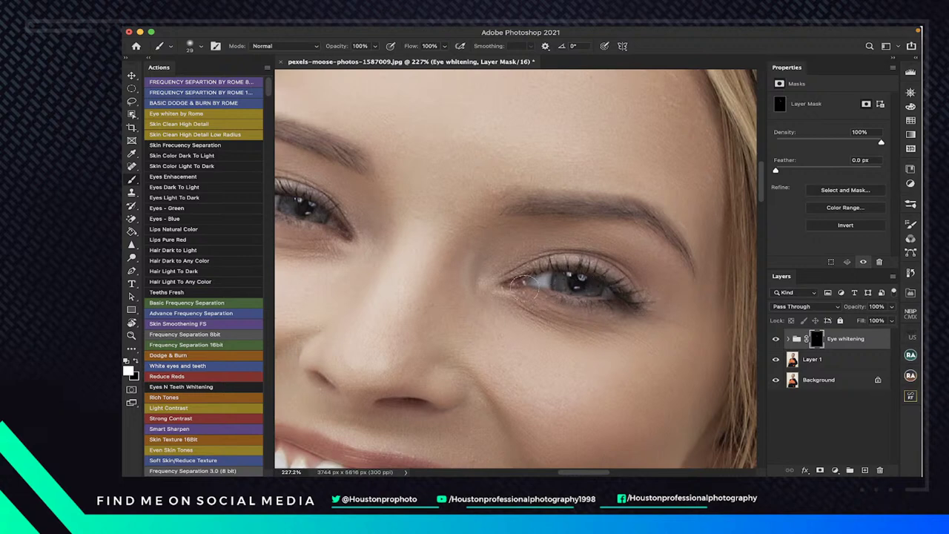
scroll(523, 285, down, 5)
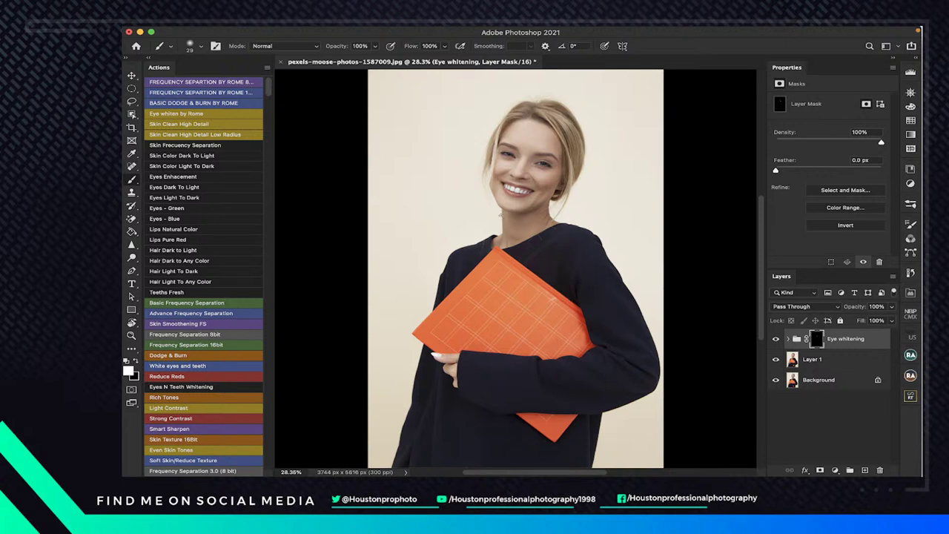
scroll(516, 260, up, 1)
scroll(515, 267, up, 1)
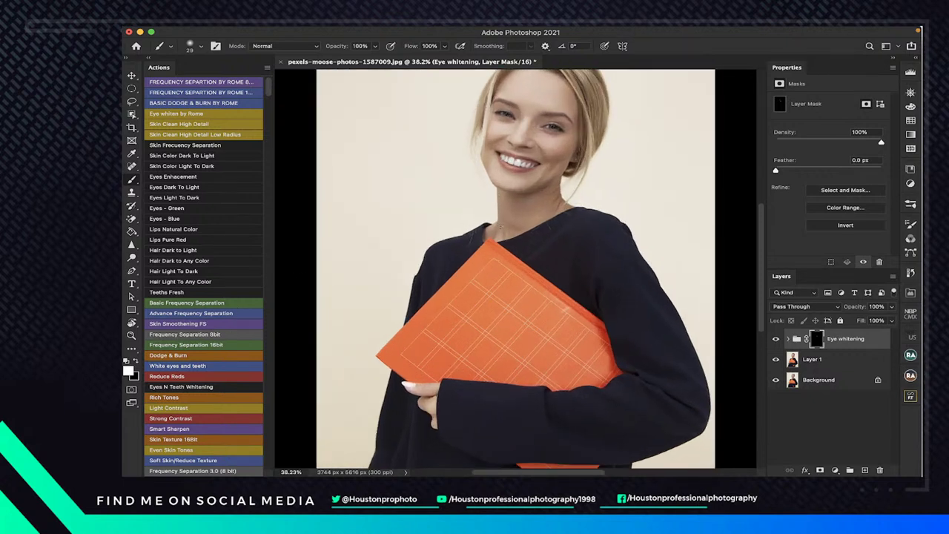
scroll(486, 268, down, 2)
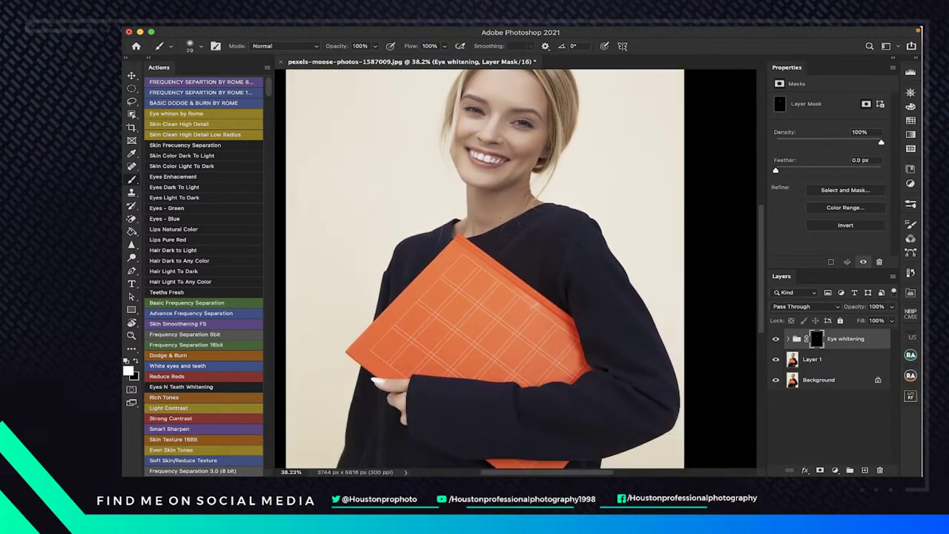
click(891, 308)
drag(891, 320, 868, 323)
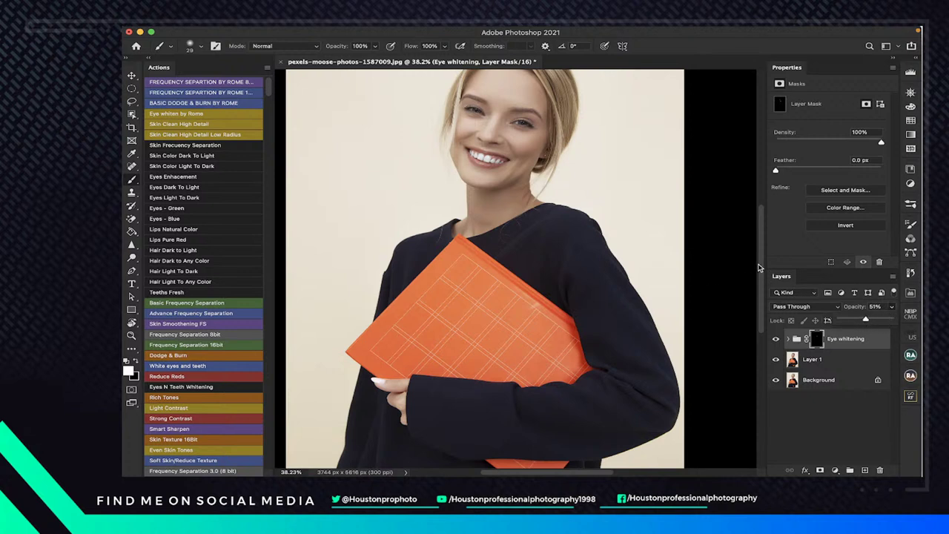
scroll(511, 266, up, 3)
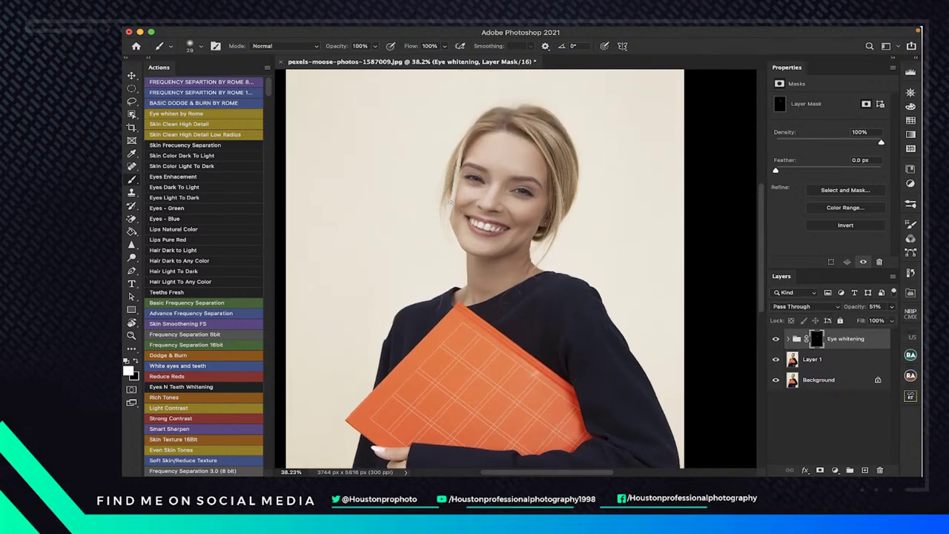
scroll(512, 260, up, 3)
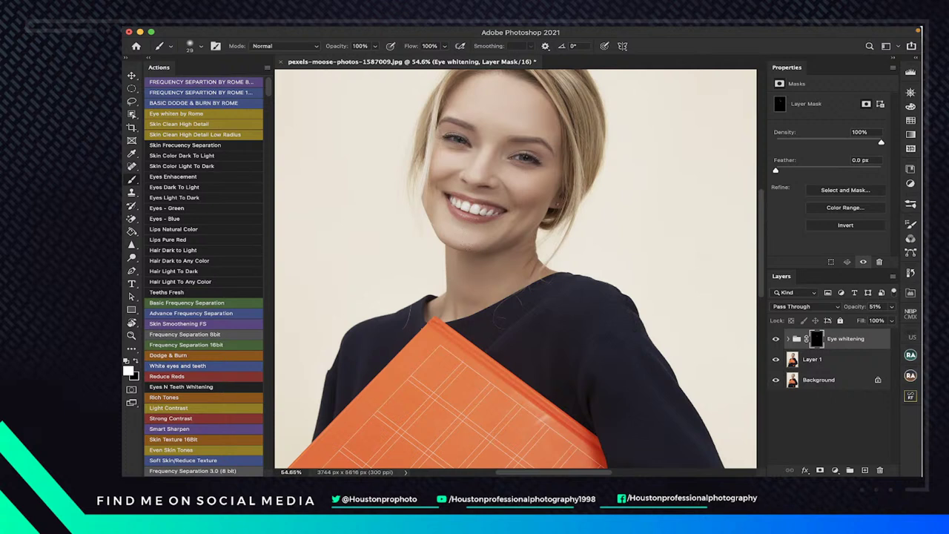
Close the finished smiling portrait and open DSC04459B.jpg from Finder's Photos folder in Photoshop through Camera Raw
scroll(516, 267, up, 3)
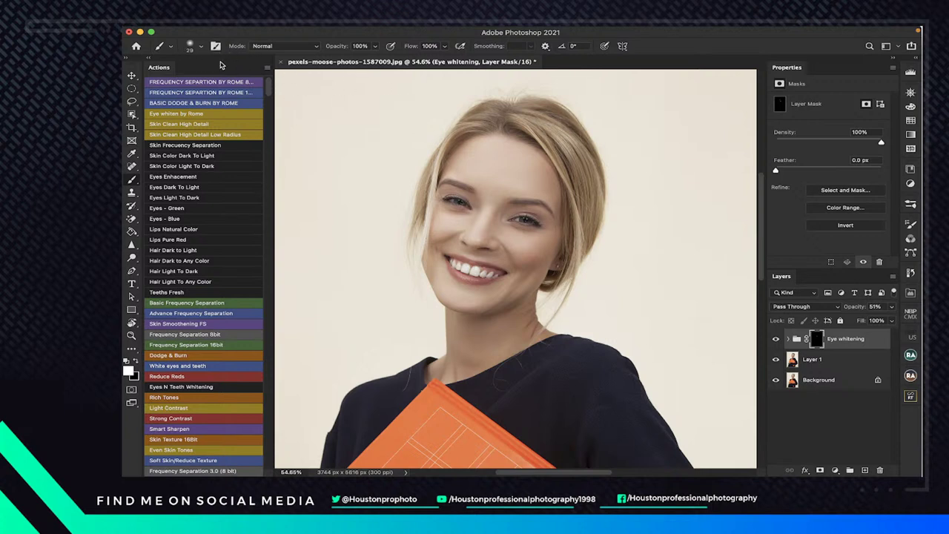
click(279, 65)
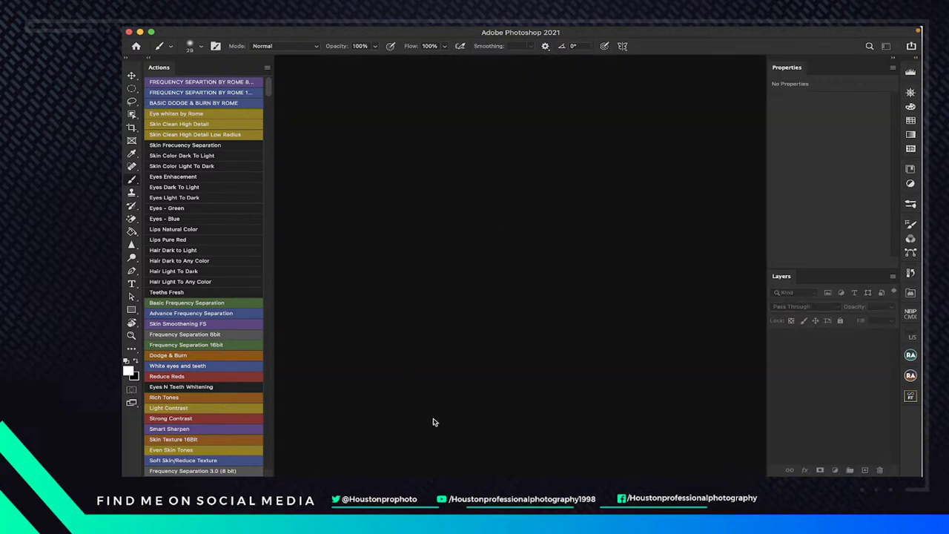
click(330, 459)
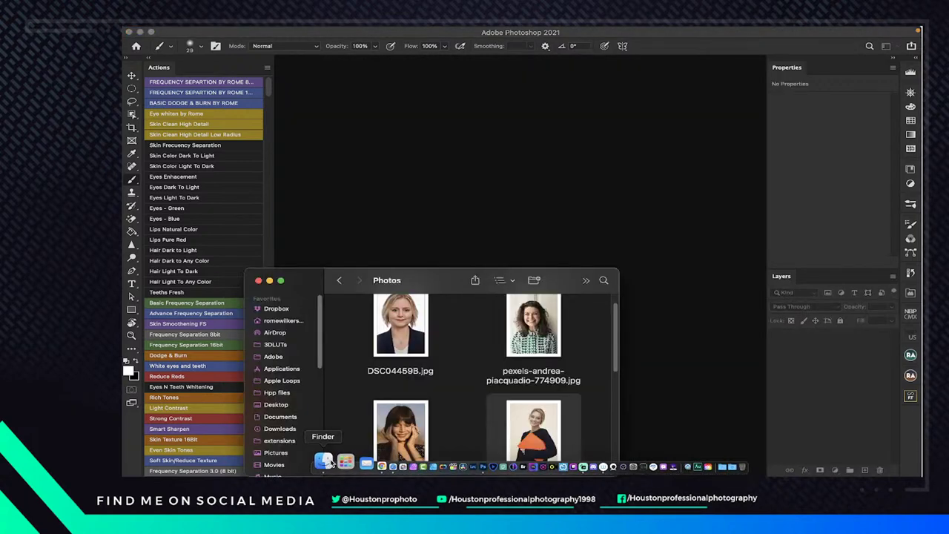
click(403, 335)
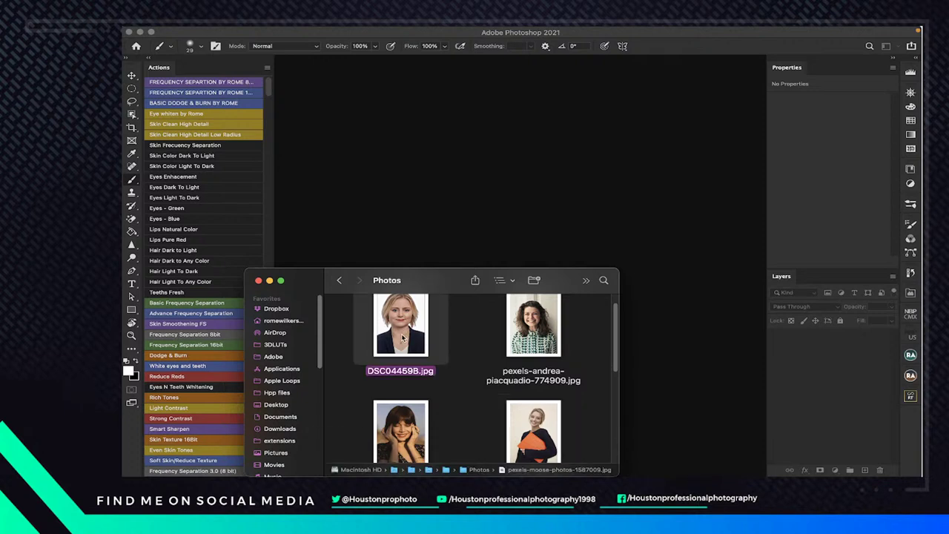
drag(402, 336, 502, 244)
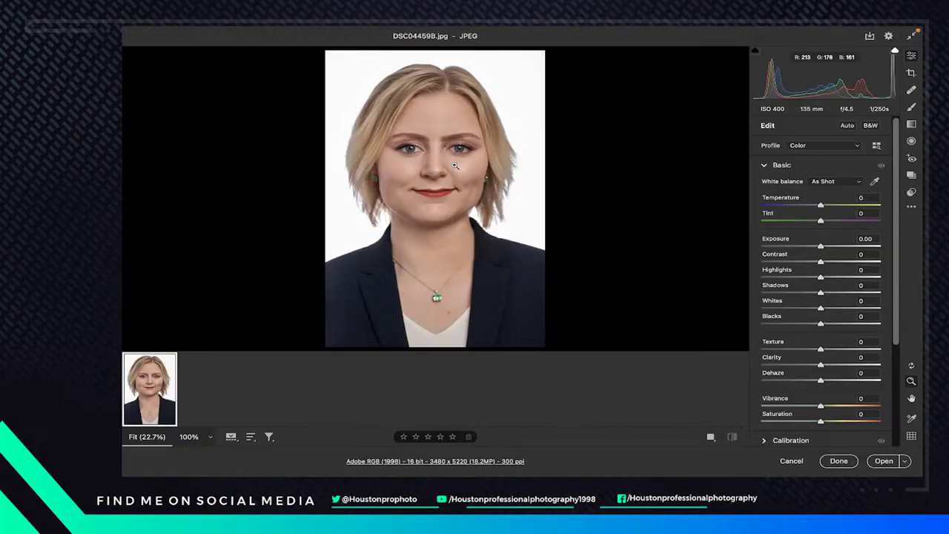
mouse_move(455, 165)
mouse_down()
mouse_move(499, 207)
mouse_move(456, 178)
mouse_up()
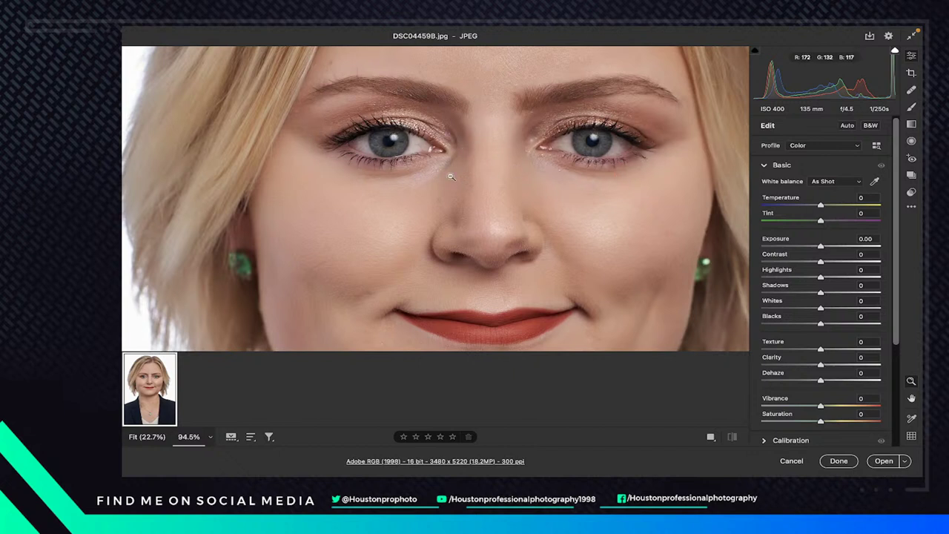
click(883, 461)
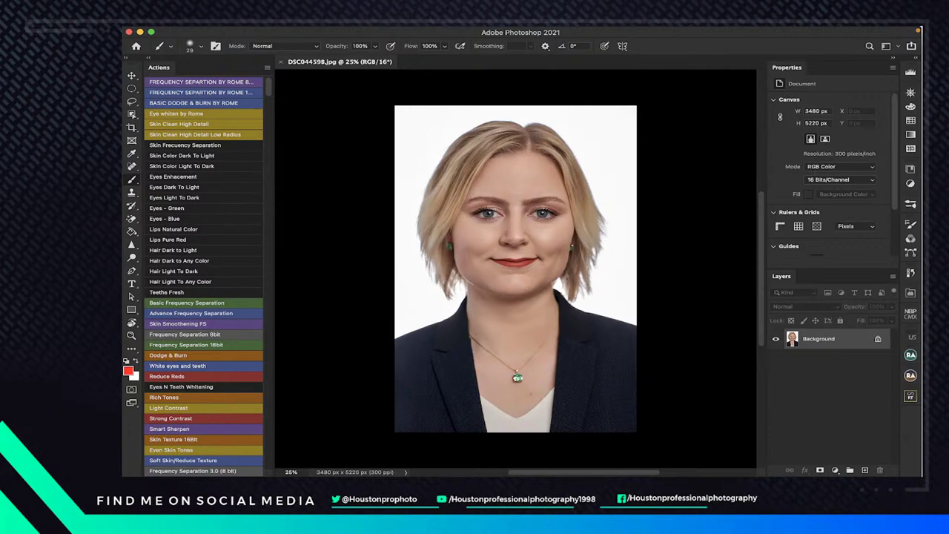
Duplicate the Background layer and run the Eye whiten by Rome action, continuing past its message
click(133, 337)
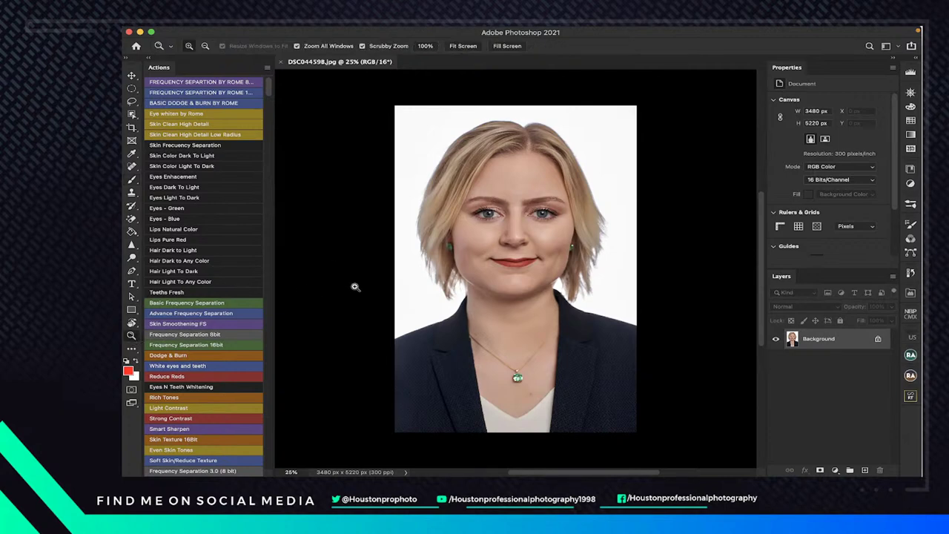
drag(497, 214, 581, 256)
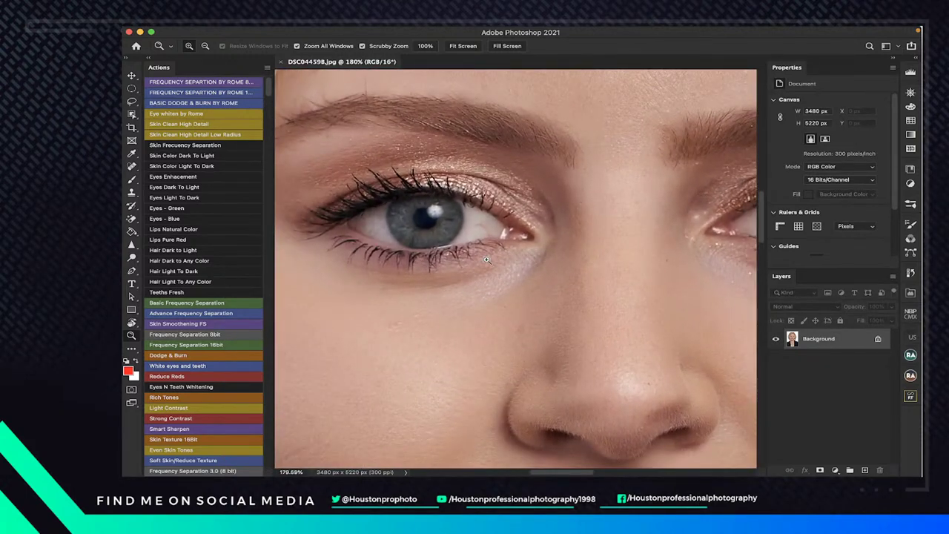
key(super+j)
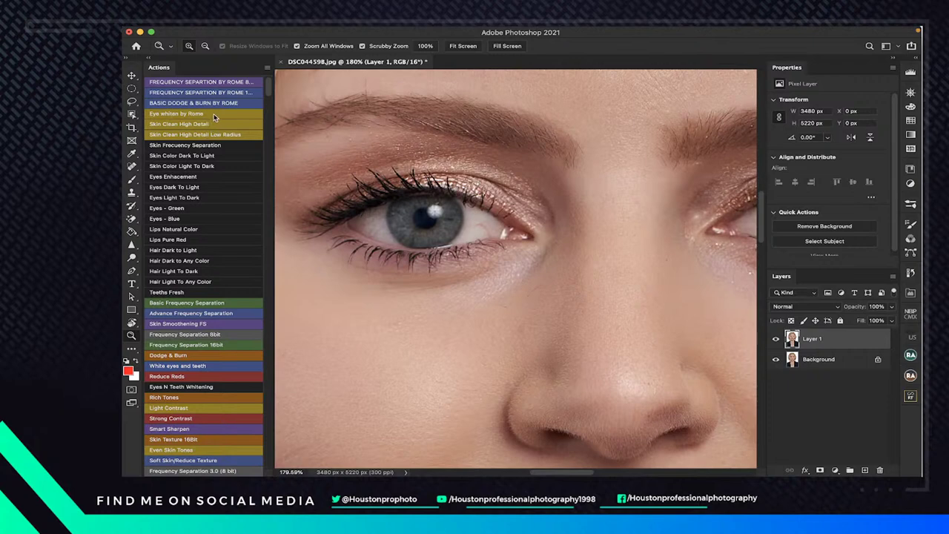
click(226, 114)
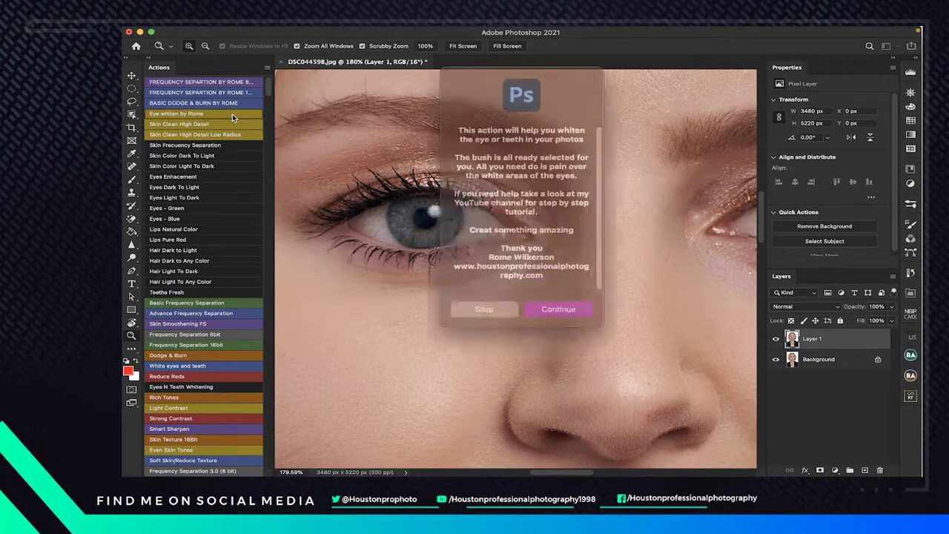
click(553, 296)
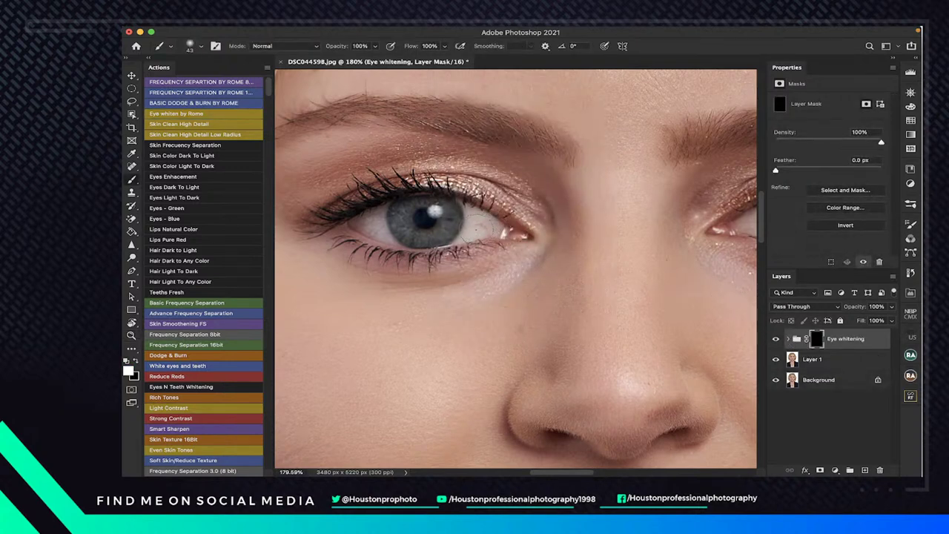
Reduce the brush to 25 px and paint white over the whites of both eyes on the Eye whitening group's mask
key(bracketleft)
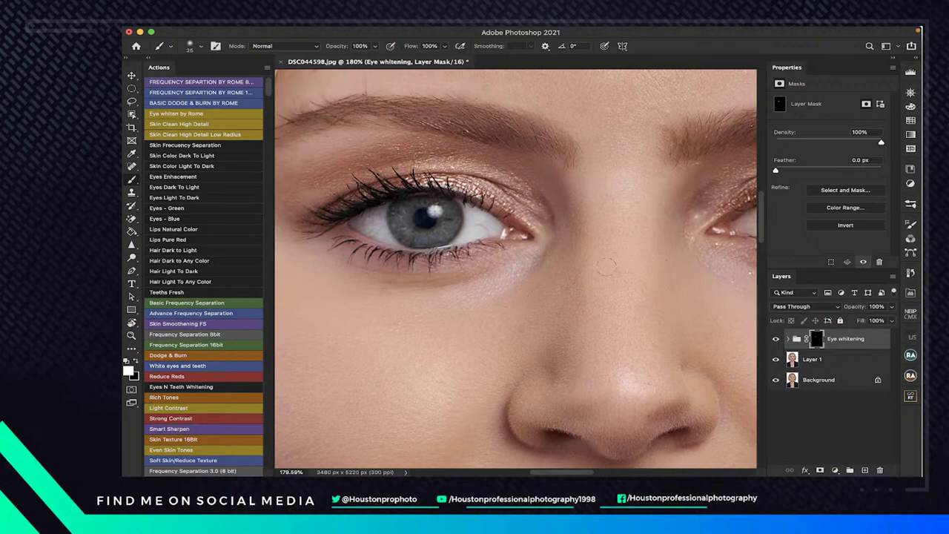
drag(319, 230, 585, 248)
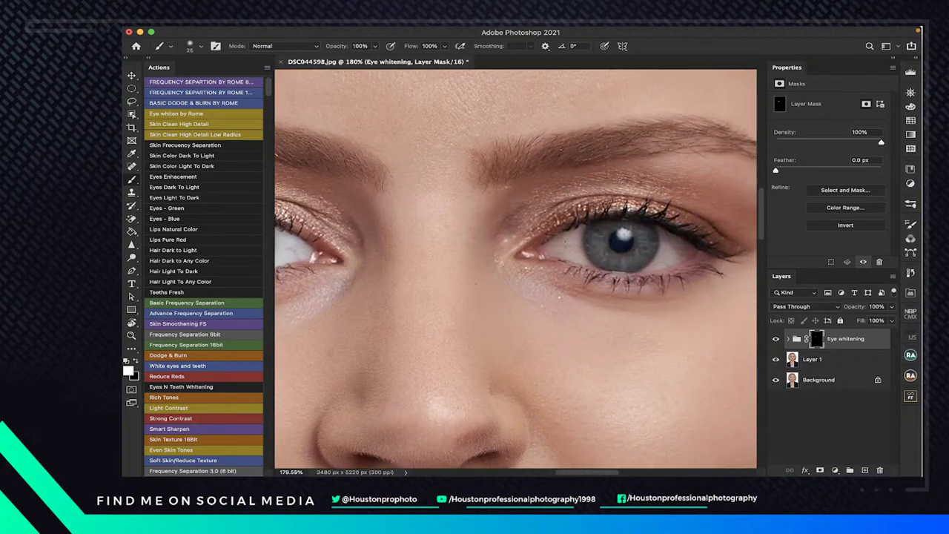
scroll(509, 267, up, 2)
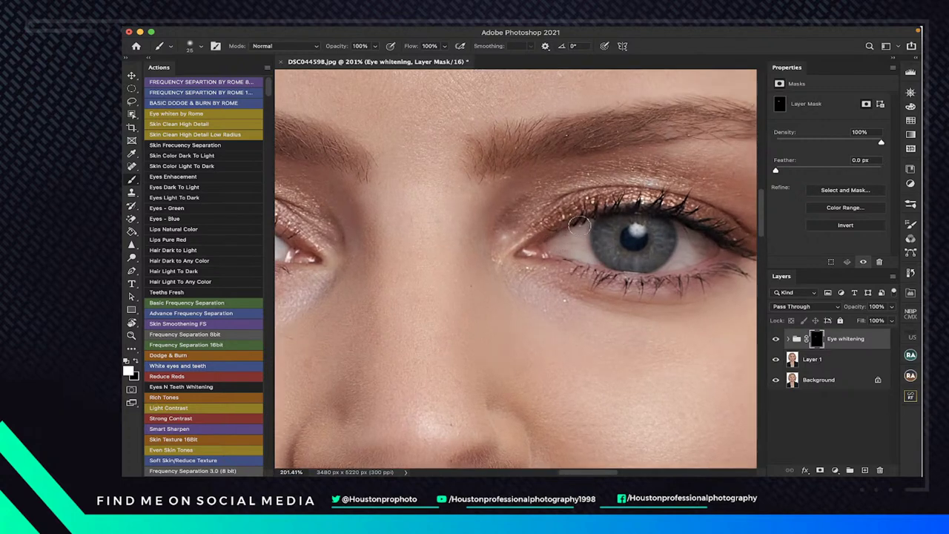
scroll(580, 225, up, 4)
scroll(580, 225, right, 5)
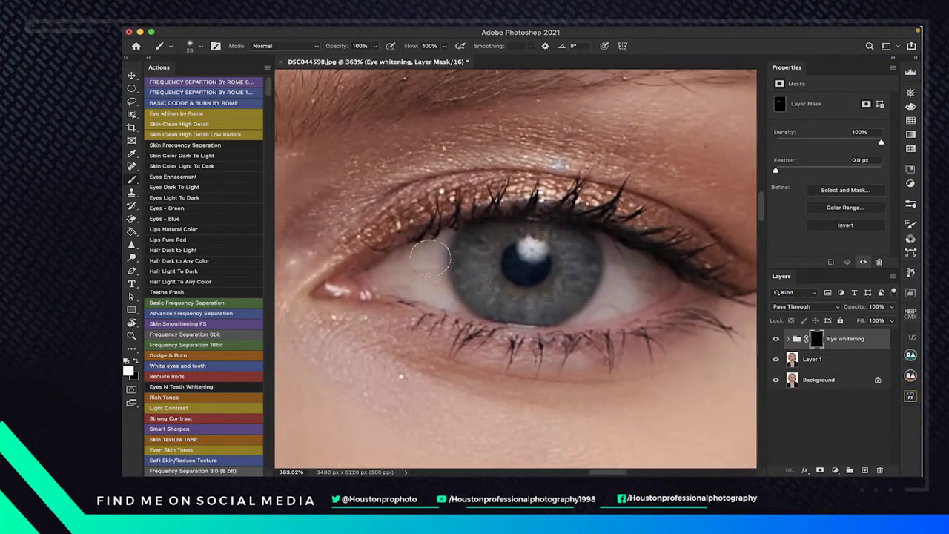
mouse_move(430, 259)
mouse_down()
mouse_move(436, 288)
mouse_move(441, 280)
mouse_move(452, 299)
mouse_move(422, 266)
mouse_move(412, 291)
mouse_move(403, 266)
mouse_move(383, 286)
mouse_move(370, 269)
mouse_move(427, 246)
mouse_up()
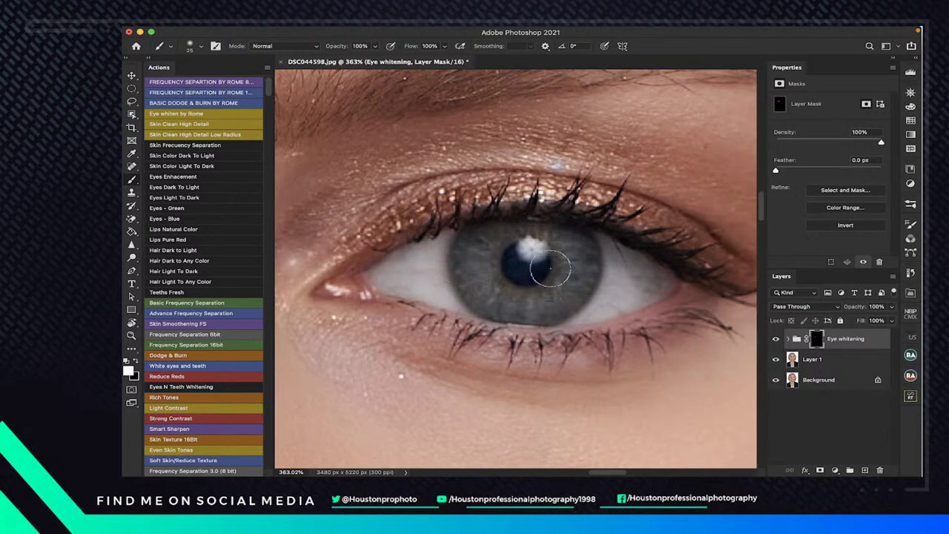
Lower the Eye whitening group's opacity to 40% while viewing the woman's whole face
key(super+0)
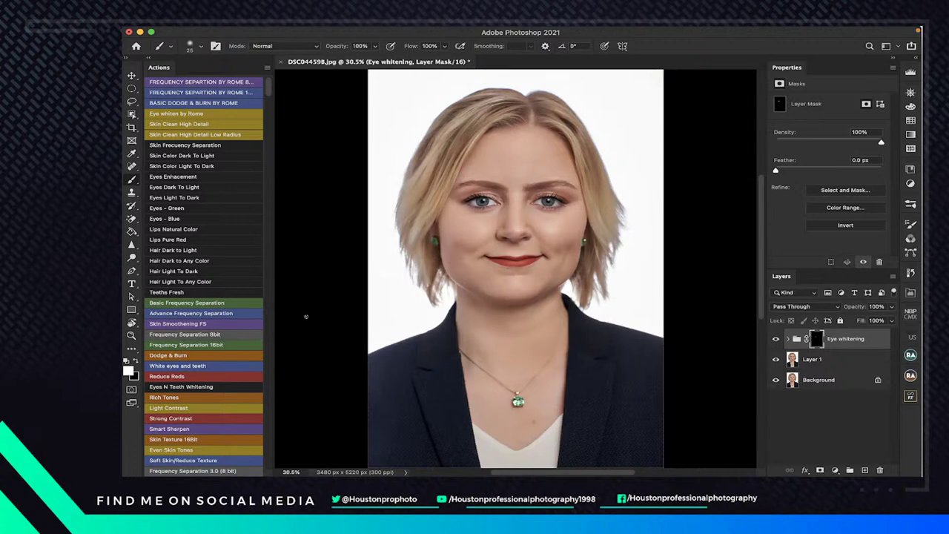
click(131, 336)
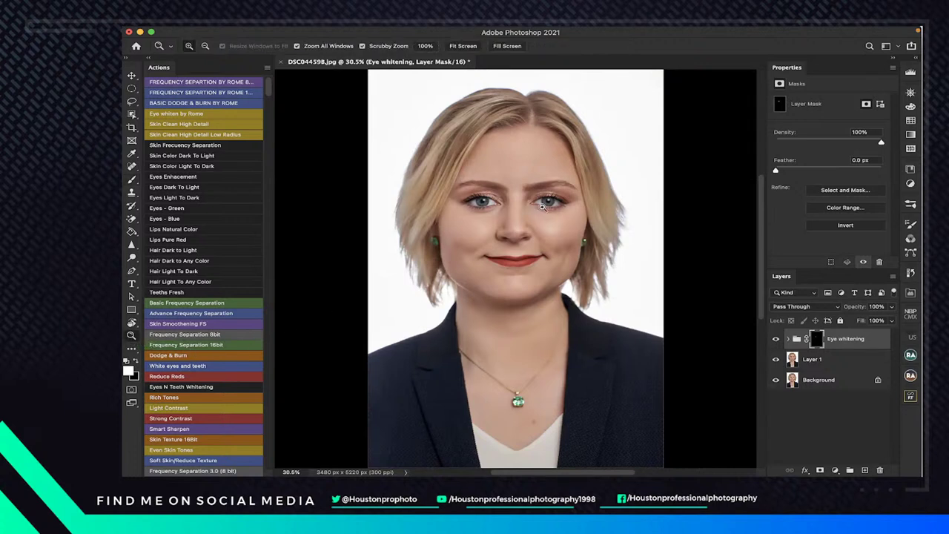
drag(548, 201, 549, 203)
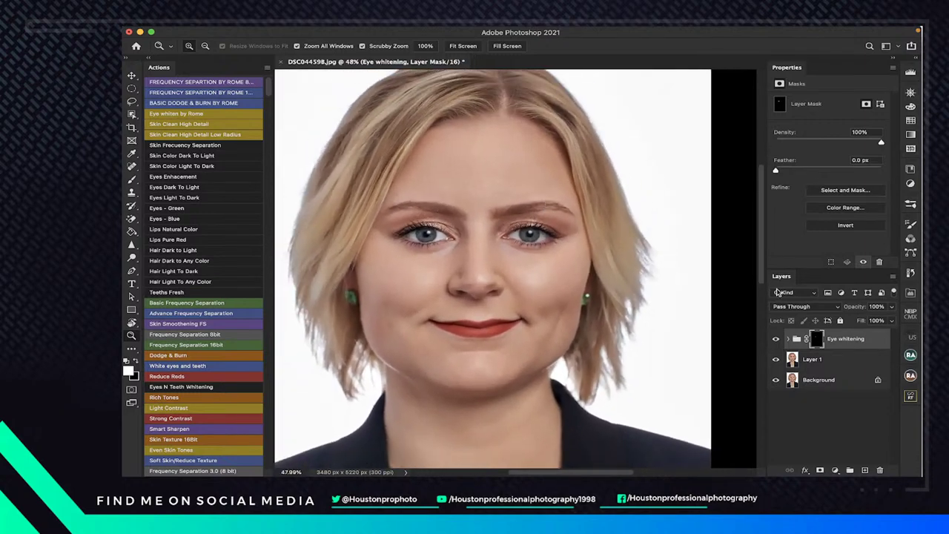
click(893, 308)
drag(890, 320, 860, 320)
Examine the eyes up close and in the whole portrait, hiding and showing the Eye whitening group to compare before and after
click(524, 237)
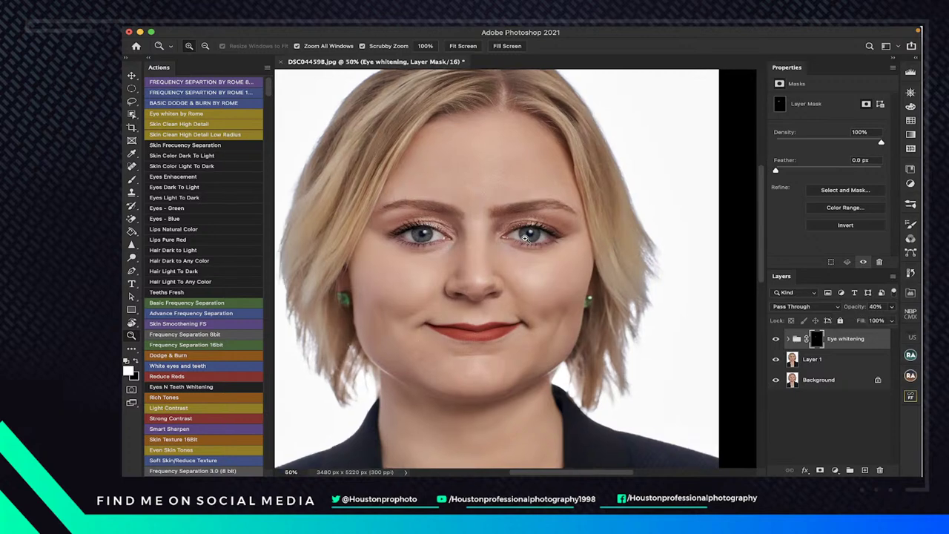
click(524, 237)
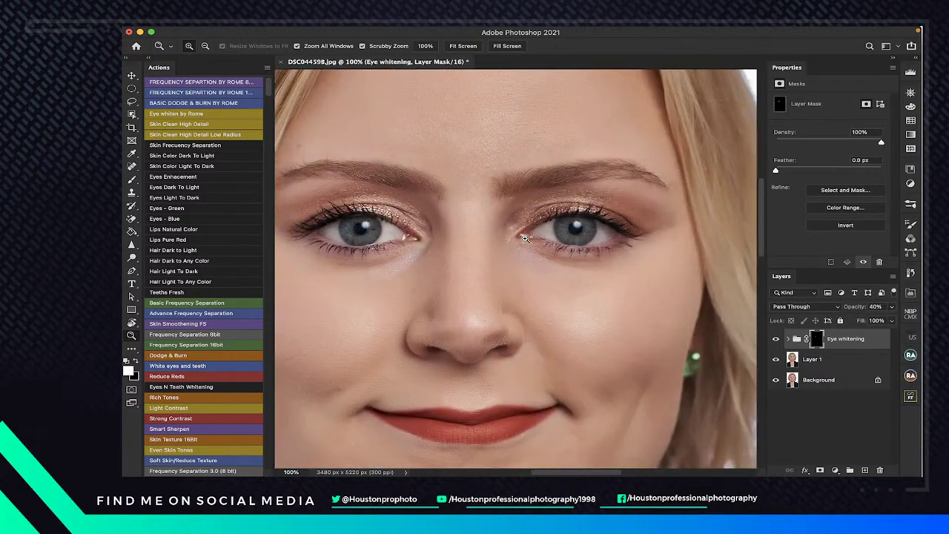
alt+click(518, 239)
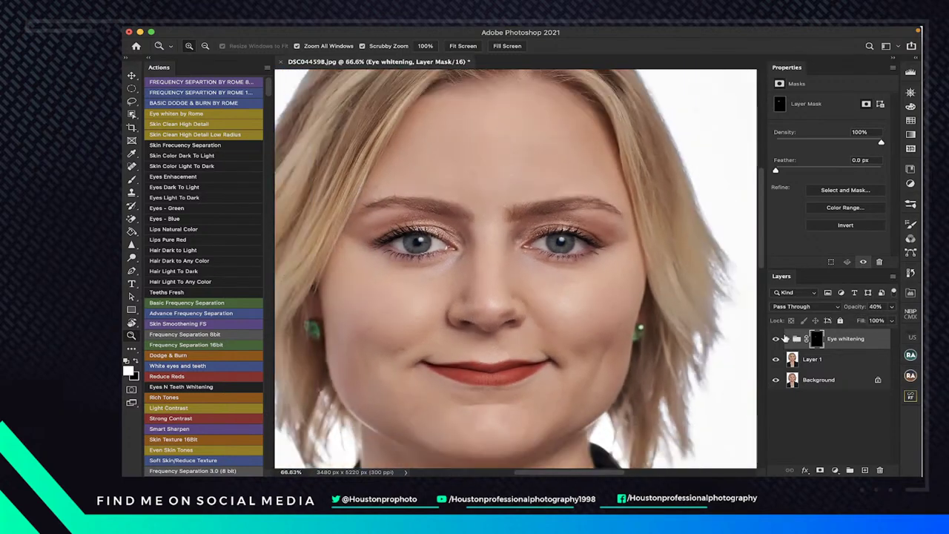
click(775, 340)
click(775, 339)
scroll(434, 259, left, 3)
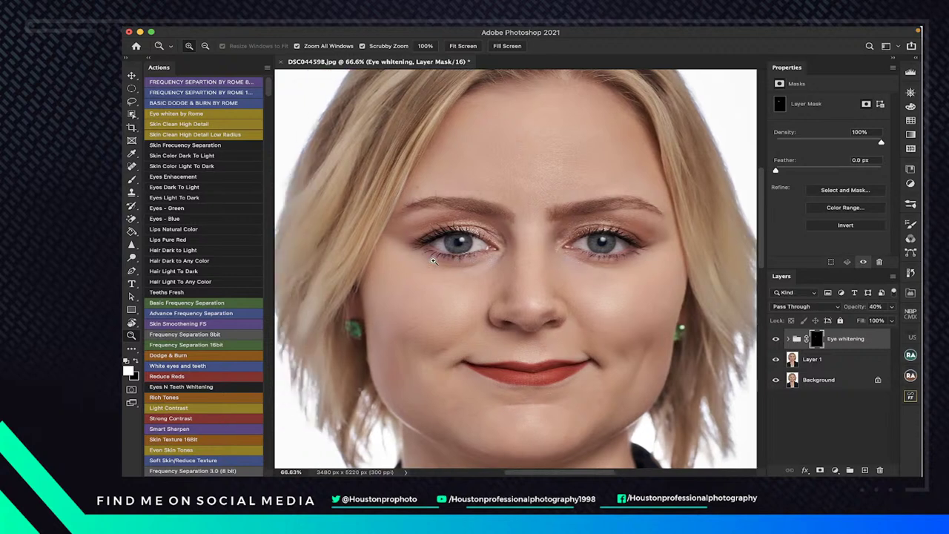
scroll(434, 260, down, 2)
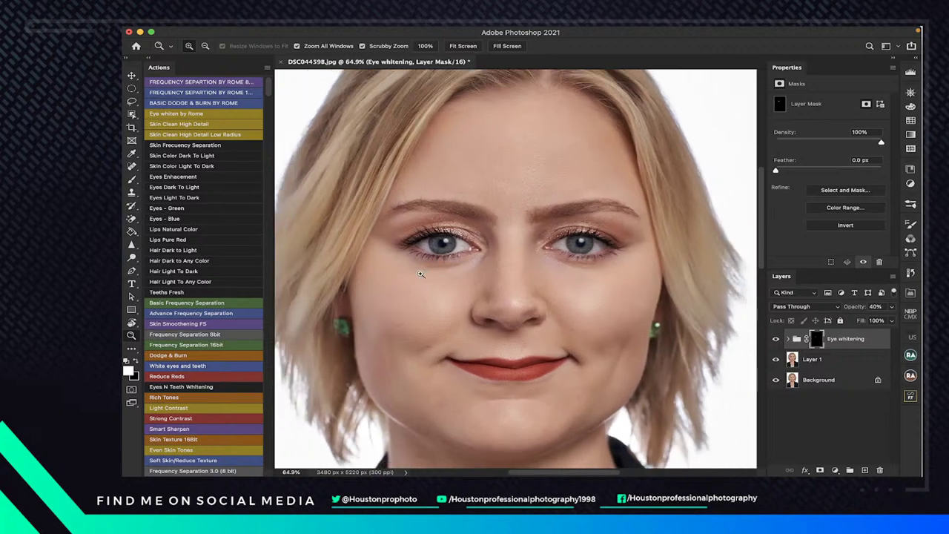
scroll(419, 275, down, 1)
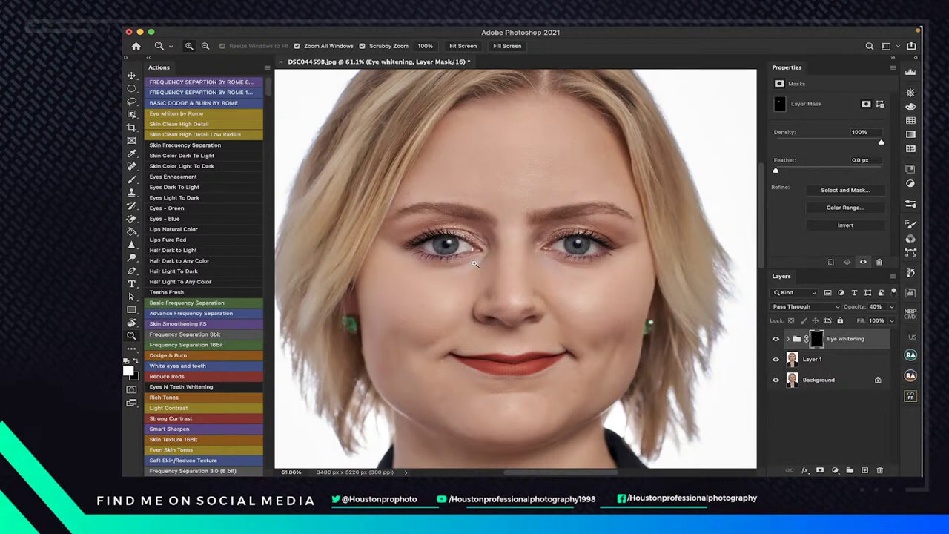
scroll(517, 264, down, 10)
scroll(517, 265, down, 3)
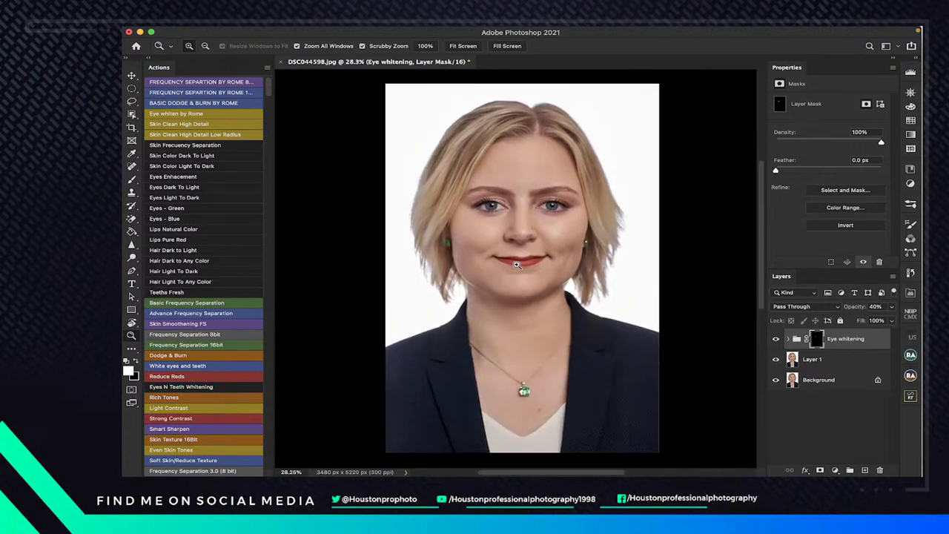
scroll(537, 254, up, 2)
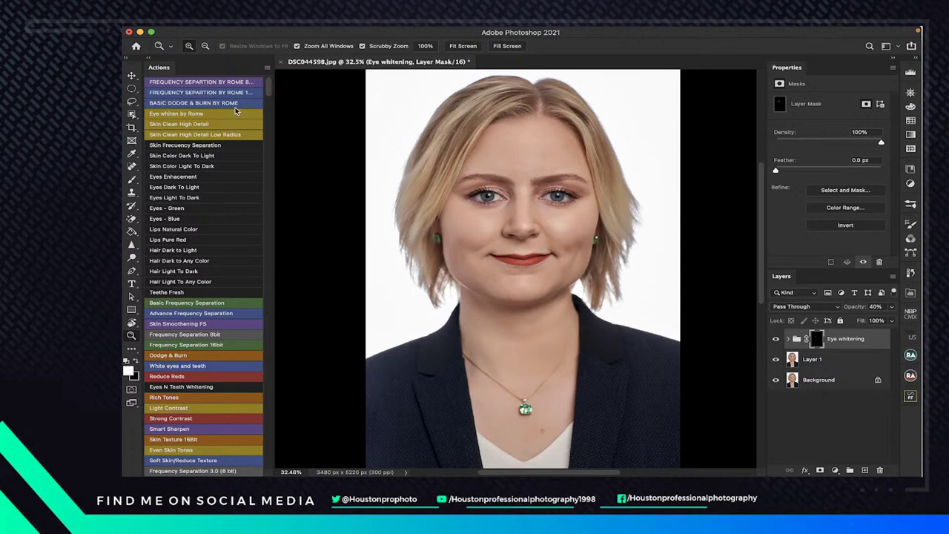
Minimize the Photoshop window, move the Finder Photos window higher on the desktop, and close it
click(140, 33)
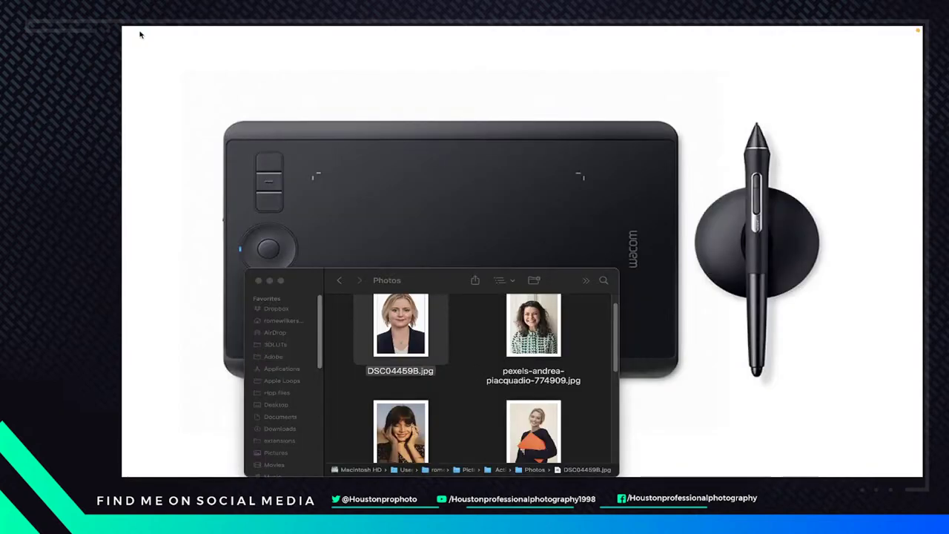
click(317, 282)
drag(317, 282, 306, 176)
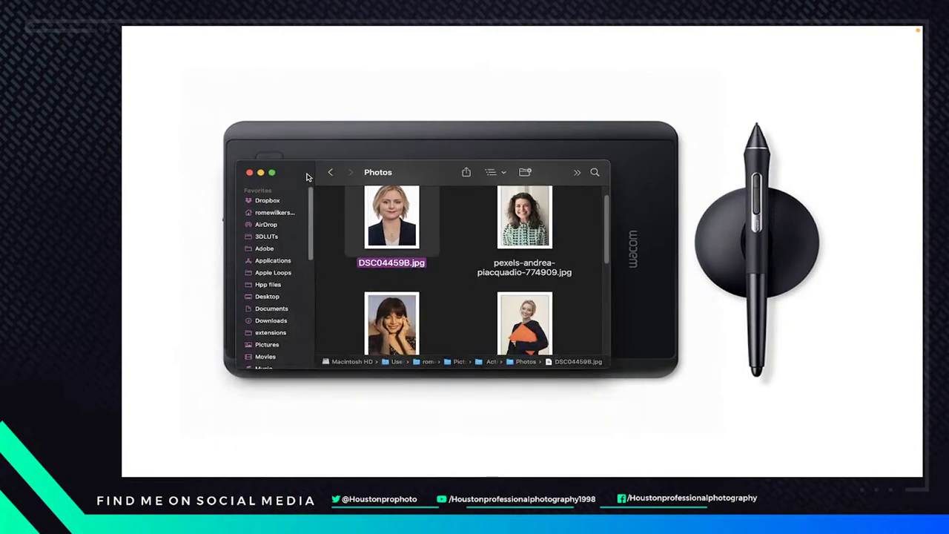
click(248, 175)
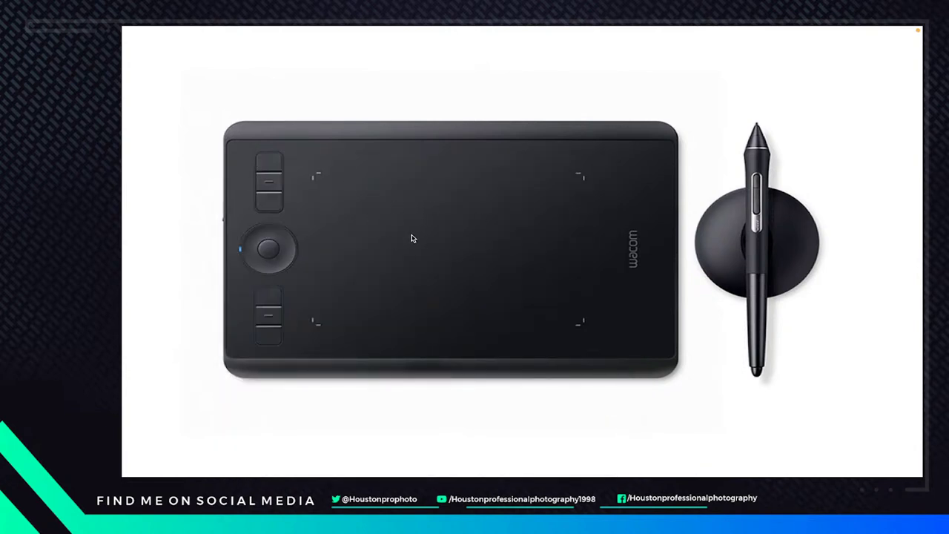
mouse_move(311, 473)
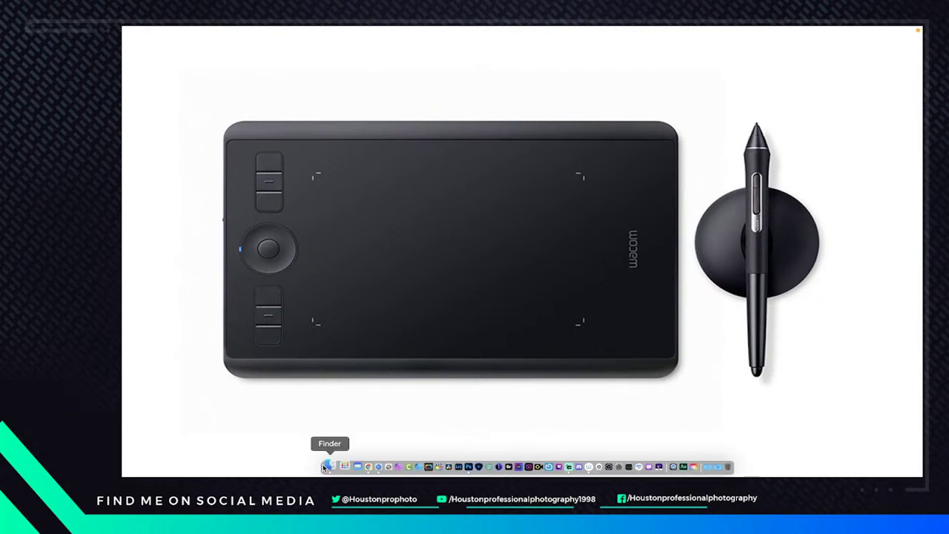